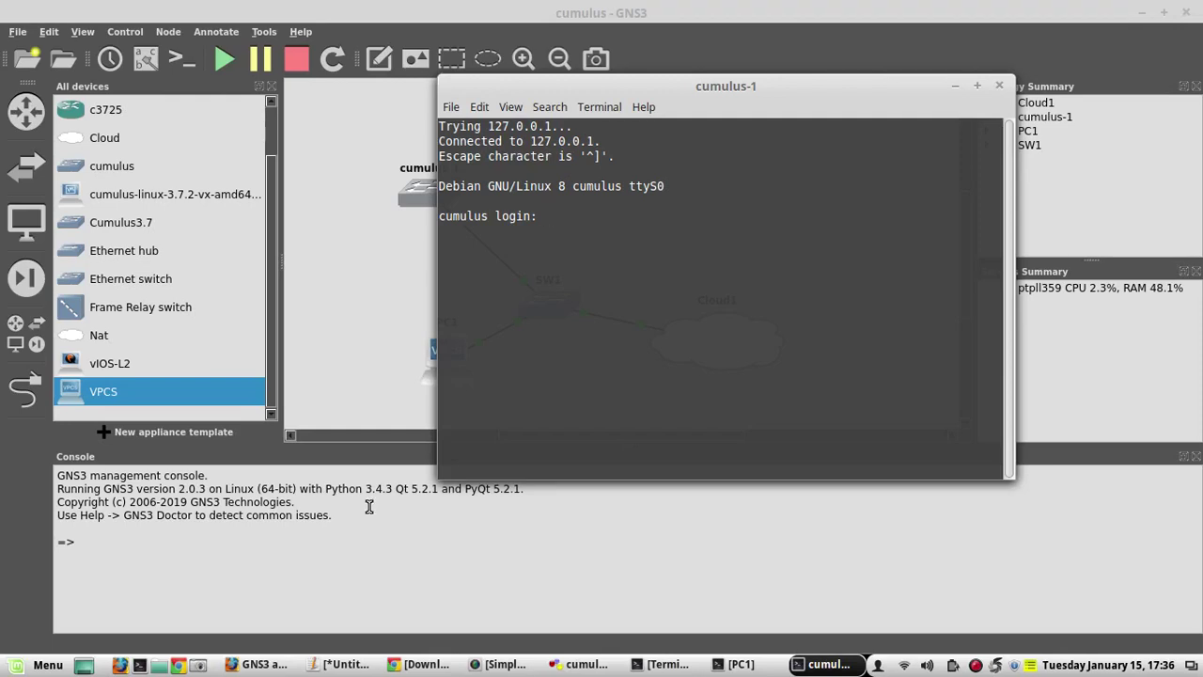
# Check the credentials in the notes, then log in to the cumulus-1 console with the default account
pyautogui.click(365, 652)
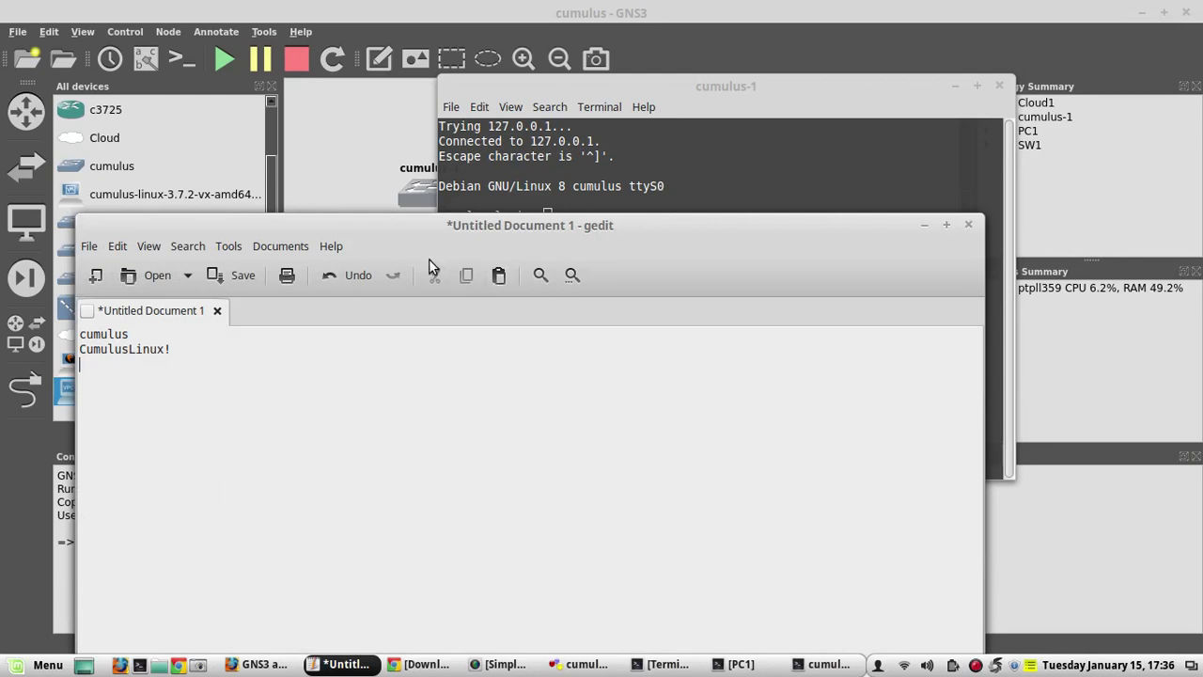
pyautogui.moveTo(418, 223); pyautogui.dragTo(659, 324)
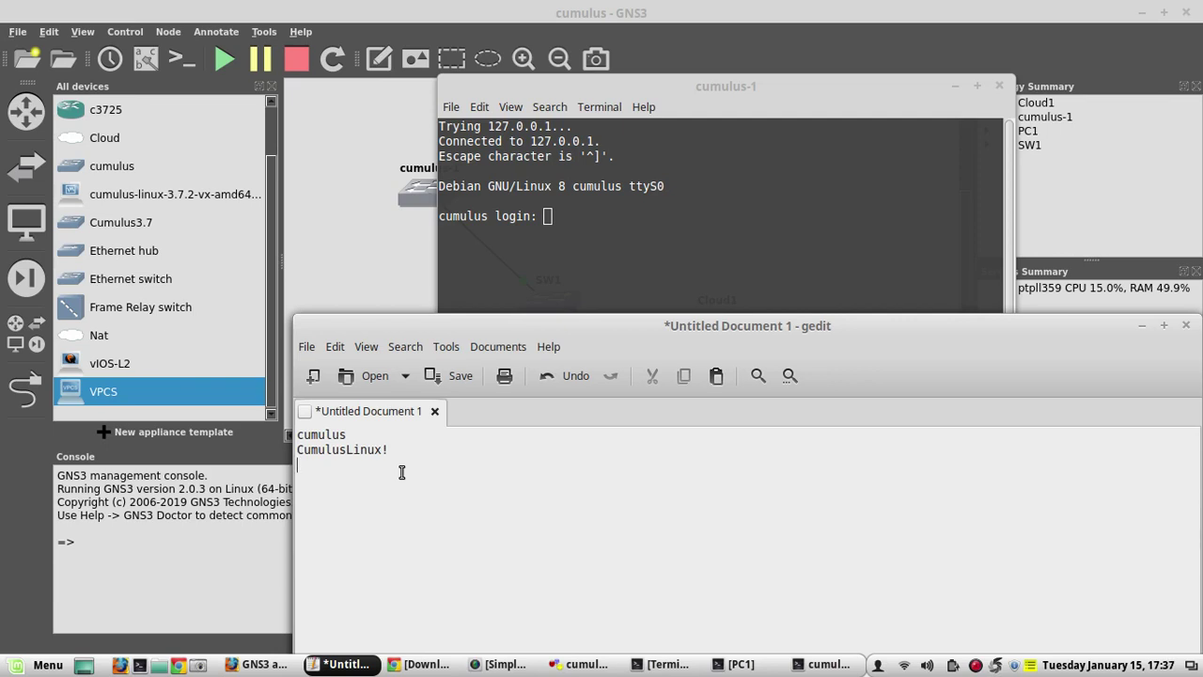
pyautogui.click(619, 235)
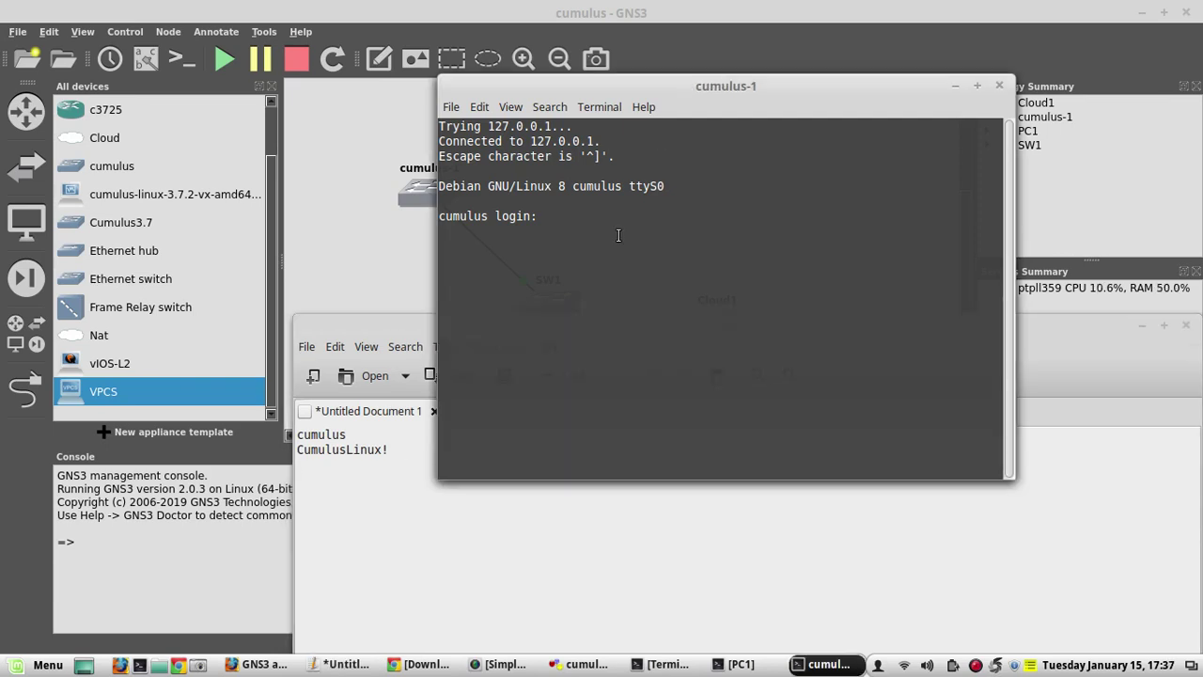
pyautogui.write('cumulus')
pyautogui.press('Return')
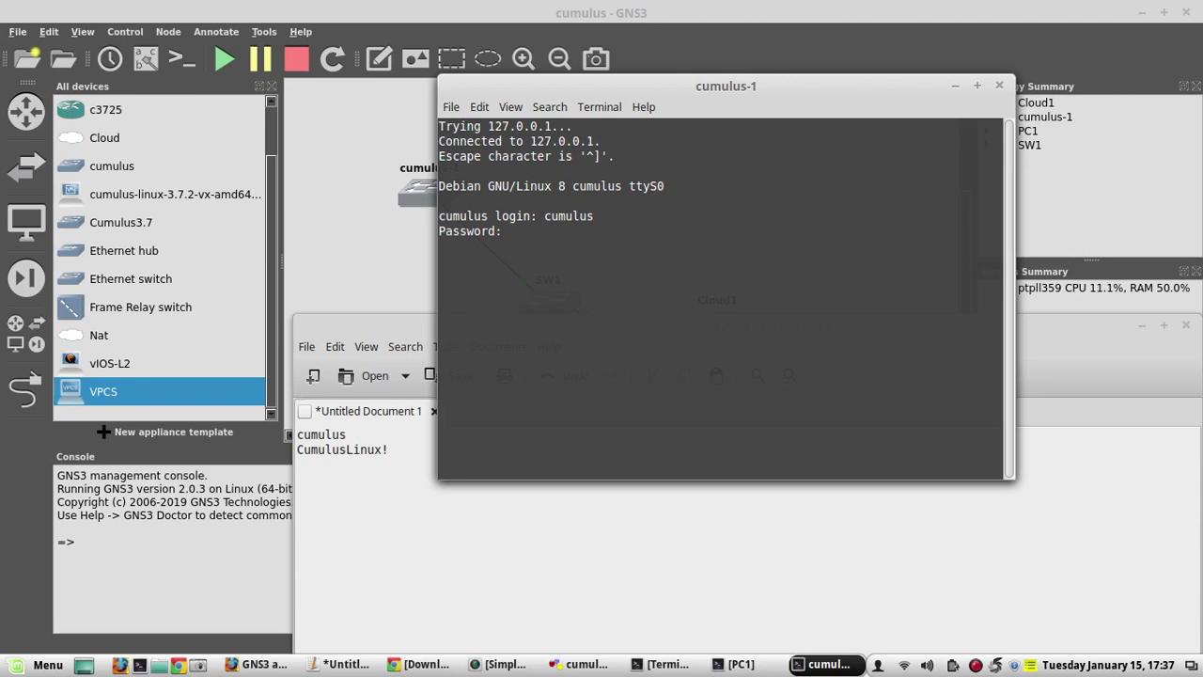
pyautogui.press('Return')
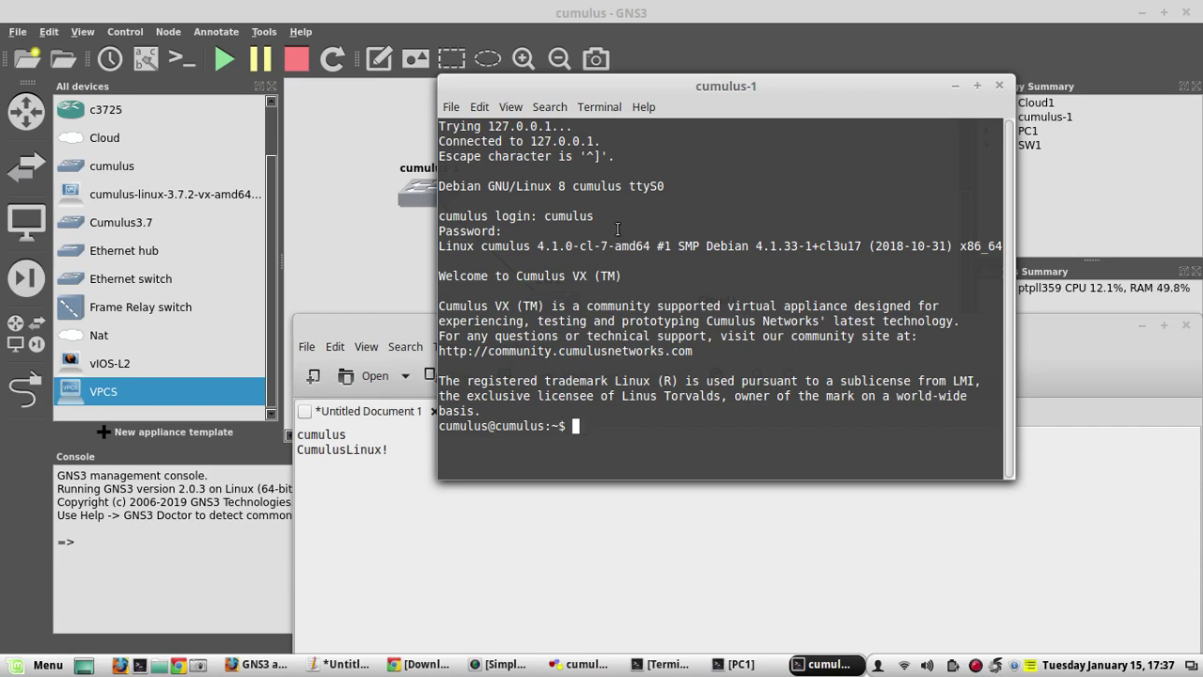
# Minimize the credentials notes, point out the welcome banner, and shift the console window left
pyautogui.moveTo(579, 93); pyautogui.dragTo(600, 80)
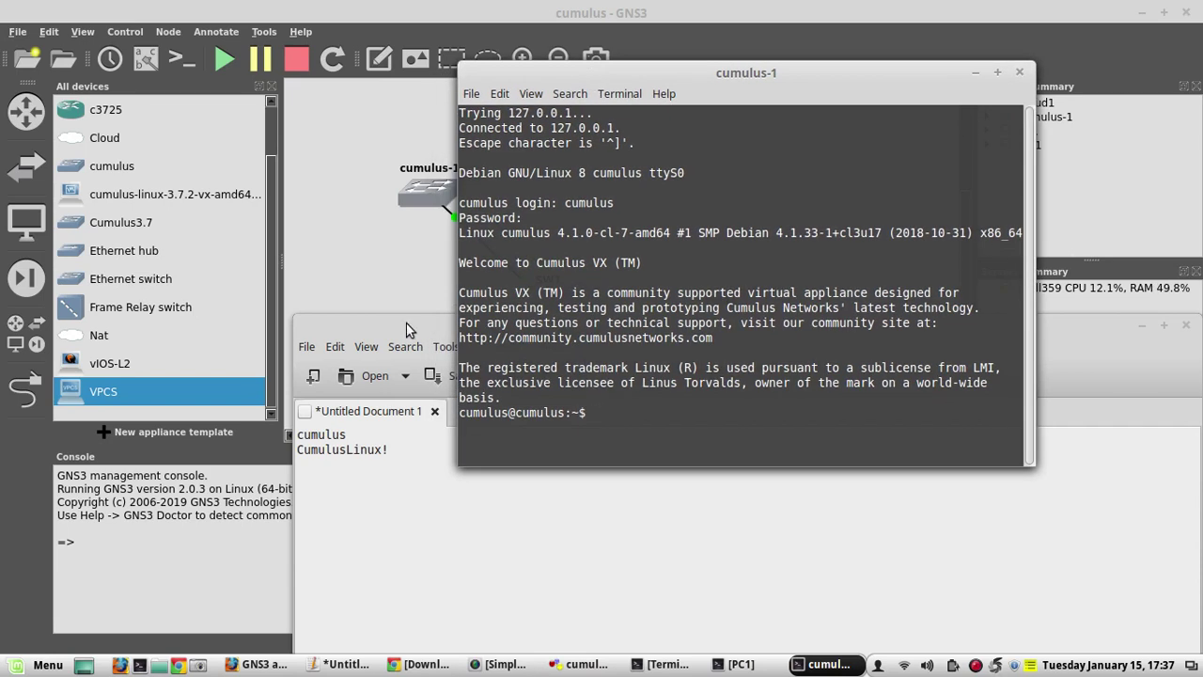
pyautogui.click(406, 325)
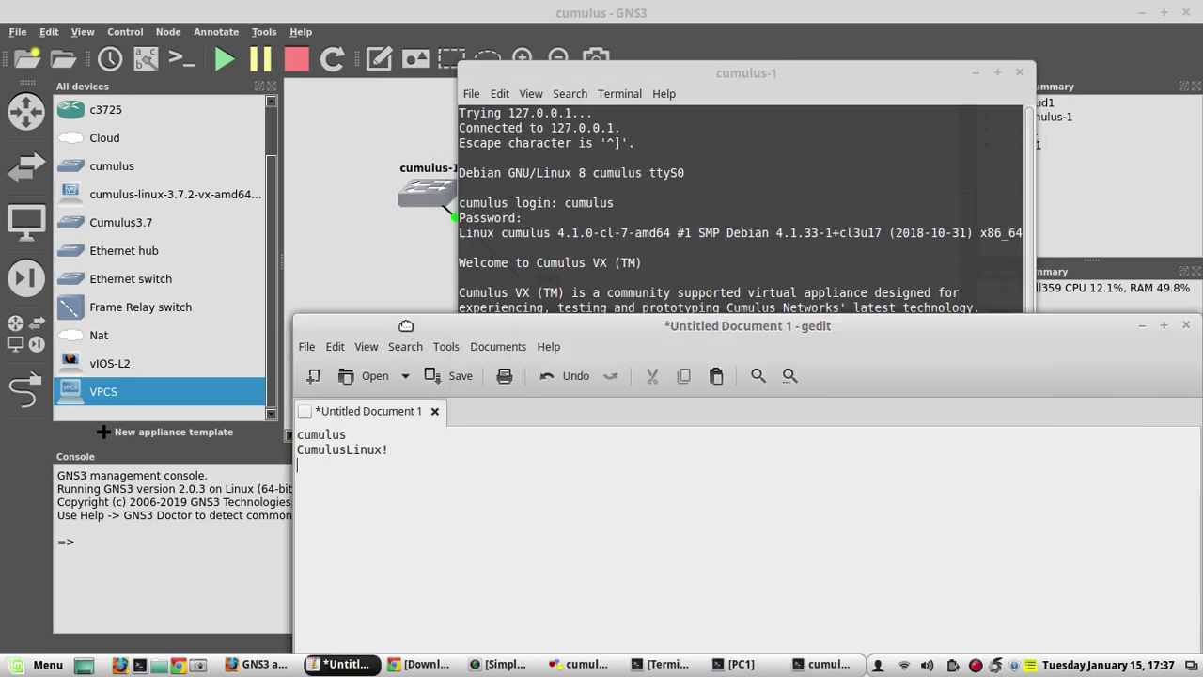
pyautogui.click(1143, 327)
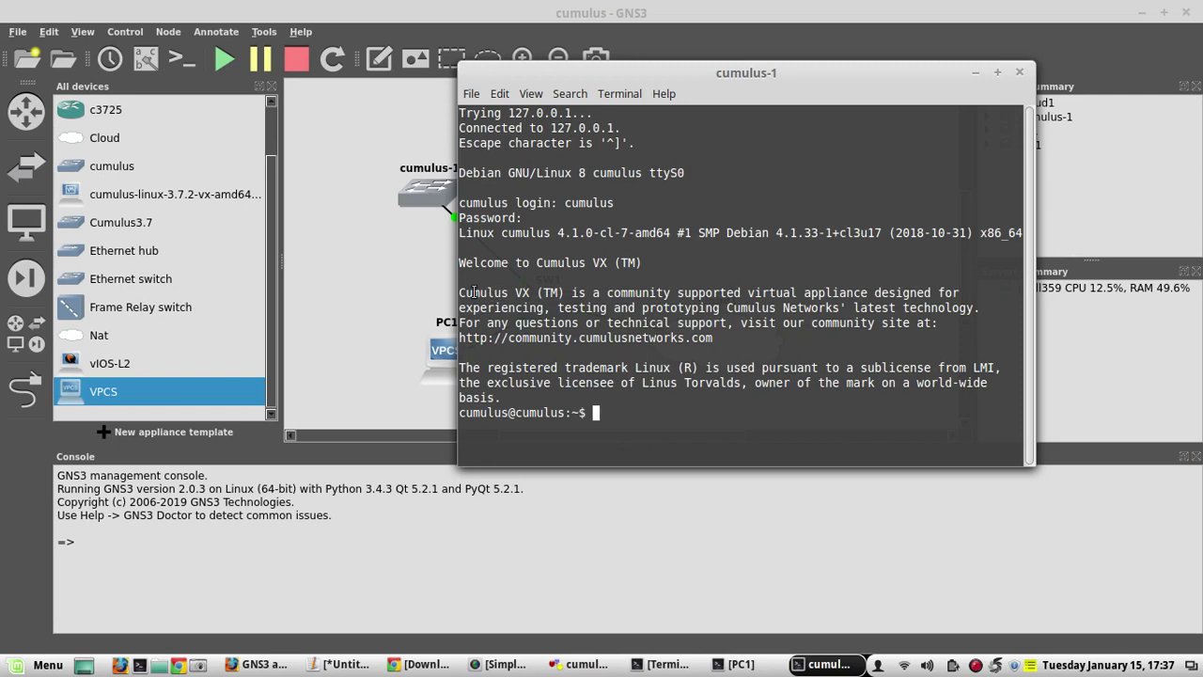
pyautogui.moveTo(460, 292); pyautogui.dragTo(554, 307)
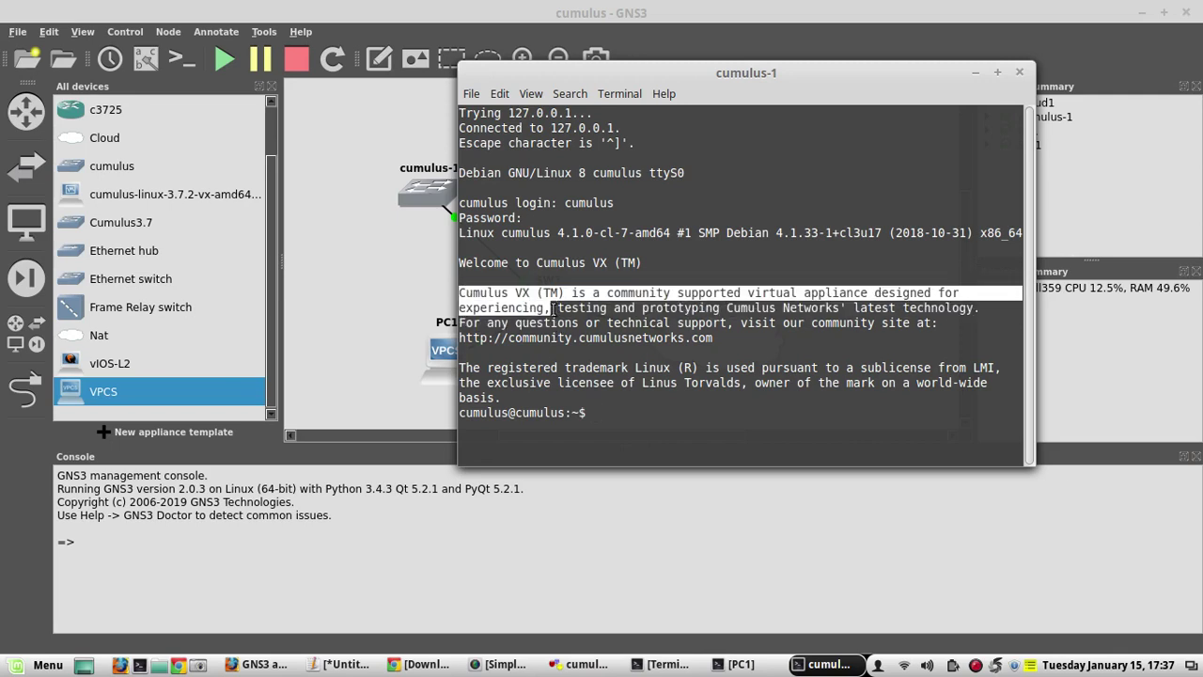
pyautogui.click(554, 308)
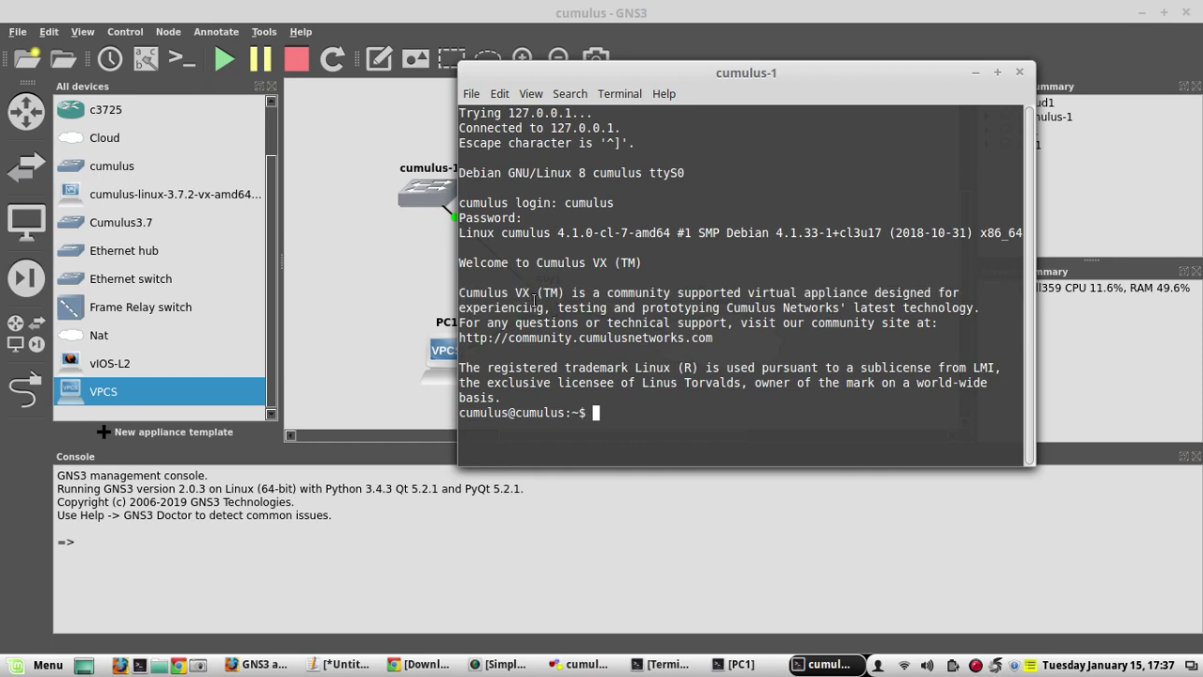
pyautogui.moveTo(460, 293); pyautogui.dragTo(569, 336)
pyautogui.click(569, 337)
pyautogui.moveTo(626, 72); pyautogui.dragTo(539, 74)
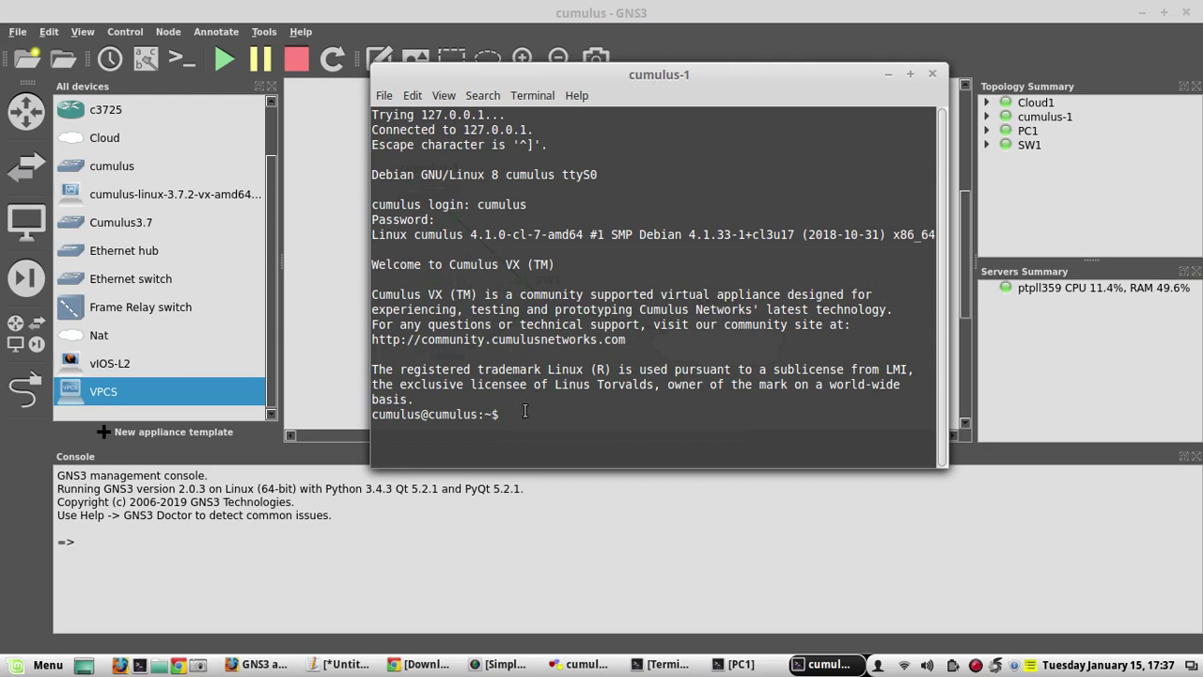
# Run net show configuration commands to print the switch configuration as NCLU commands
pyautogui.write('net')
pyautogui.press('Tab')
pyautogui.press('Tab')
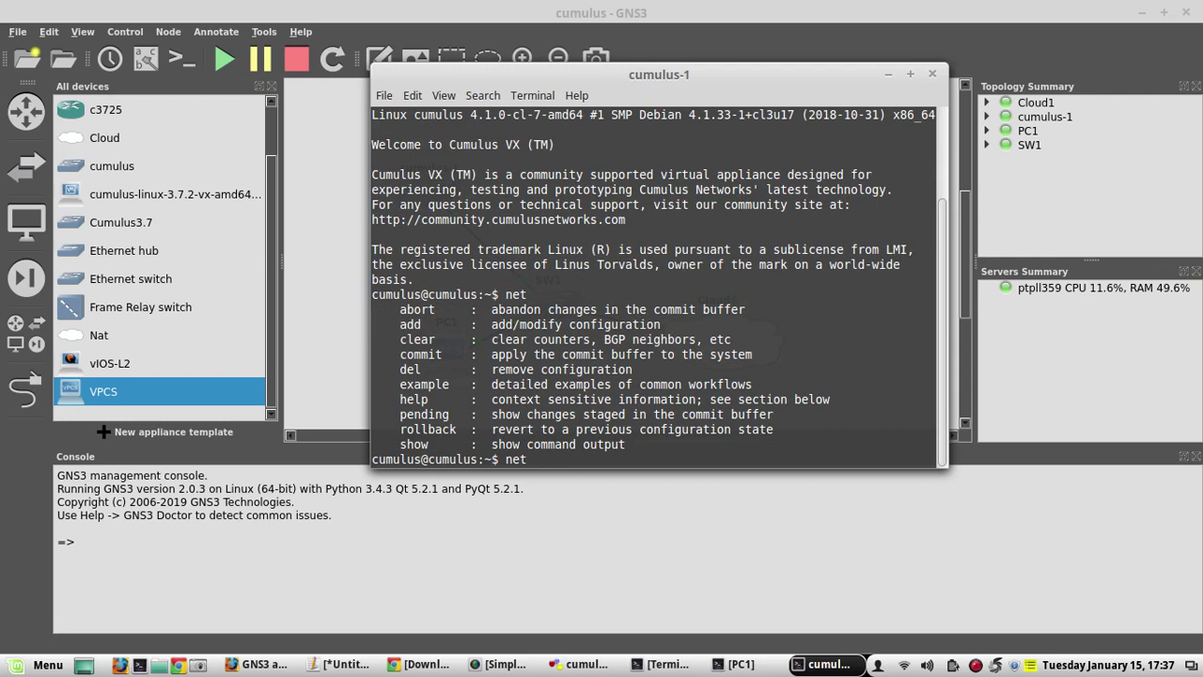
pyautogui.write('show con')
pyautogui.press('Tab')
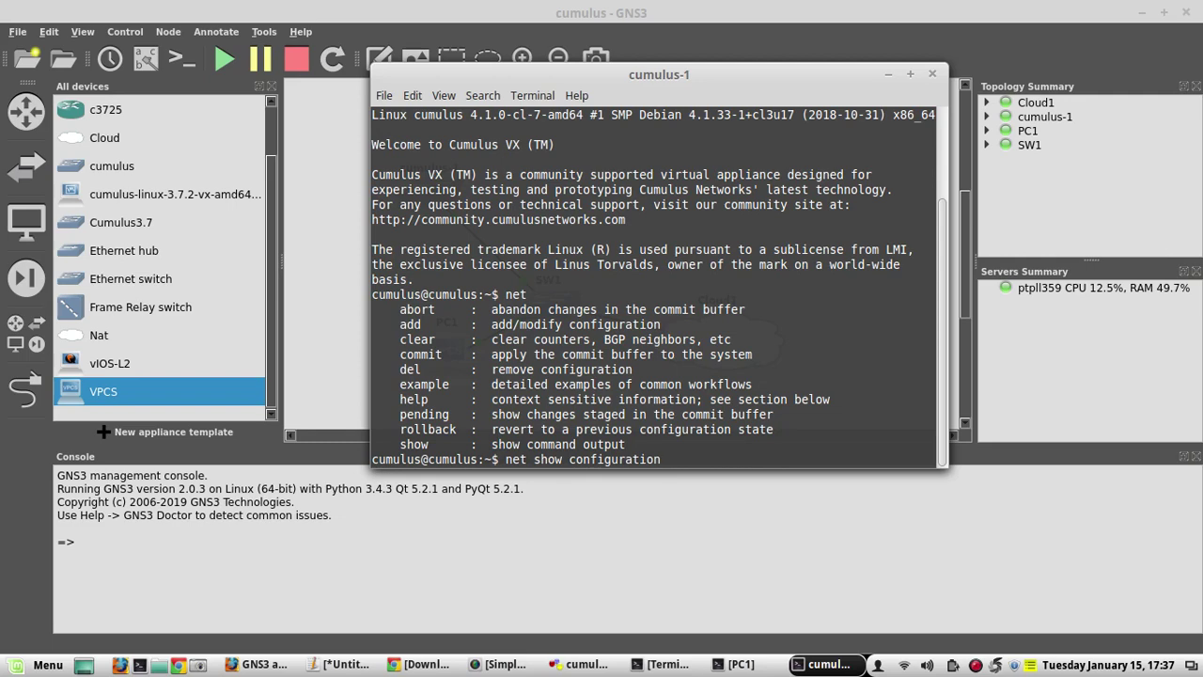
pyautogui.write('comm')
pyautogui.press('Tab')
pyautogui.press('Return')
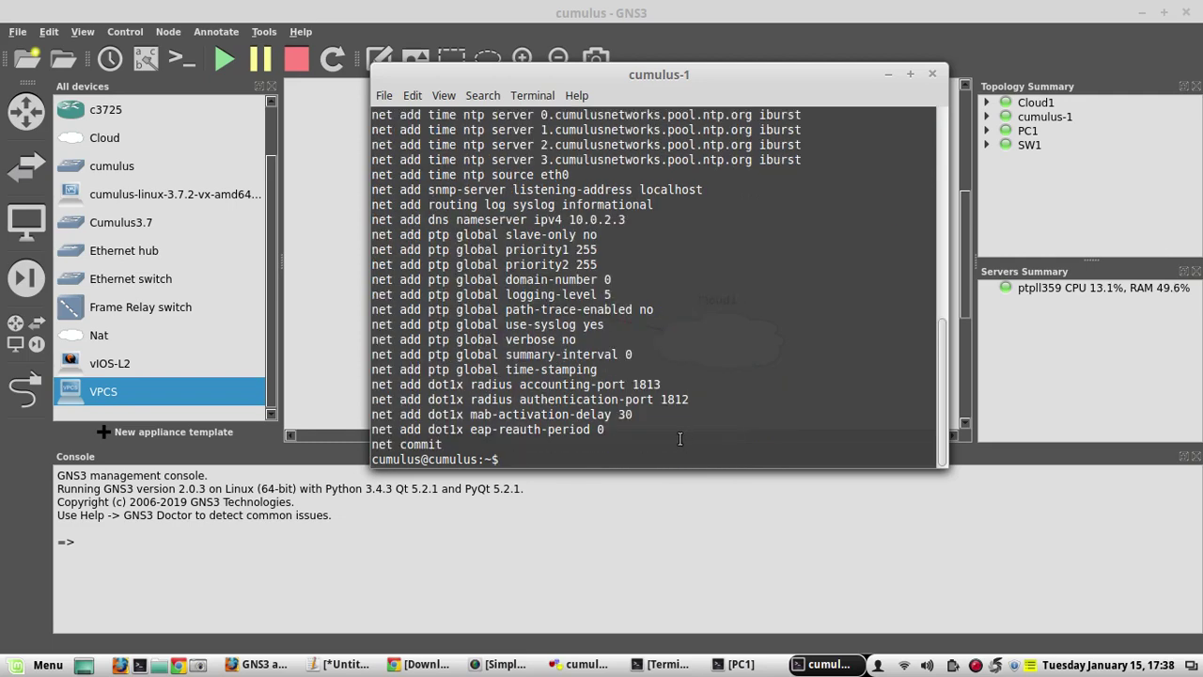
pyautogui.moveTo(940, 376)
pyautogui.mouseDown()
pyautogui.moveTo(929, 244)
pyautogui.moveTo(923, 326)
pyautogui.moveTo(940, 404)
pyautogui.moveTo(935, 264)
pyautogui.moveTo(927, 387)
pyautogui.mouseUp()
# List the available net subcommands with Tab completion
pyautogui.write('net ?')
pyautogui.press('BackSpace')
pyautogui.press('Tab')
pyautogui.press('Tab')
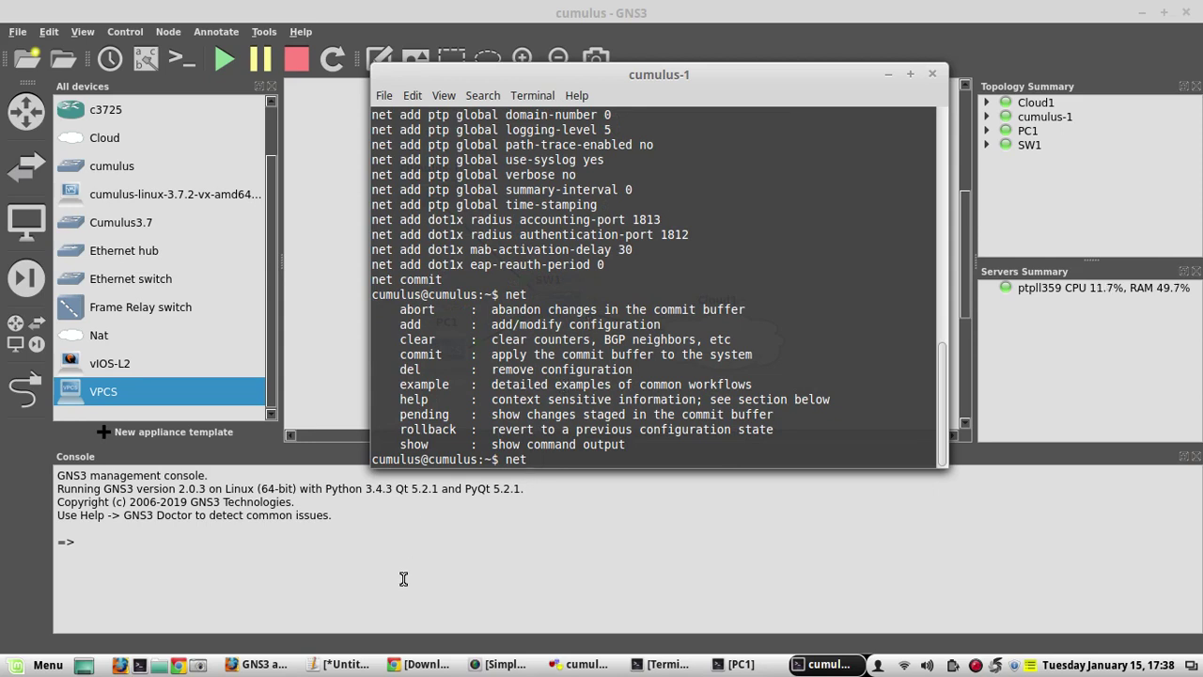
# Find the 'Add ? (Question Mark) Ability to NCLU' section and its ~/.inputrc command in Chrome's NCLU docs
pyautogui.moveTo(414, 662)
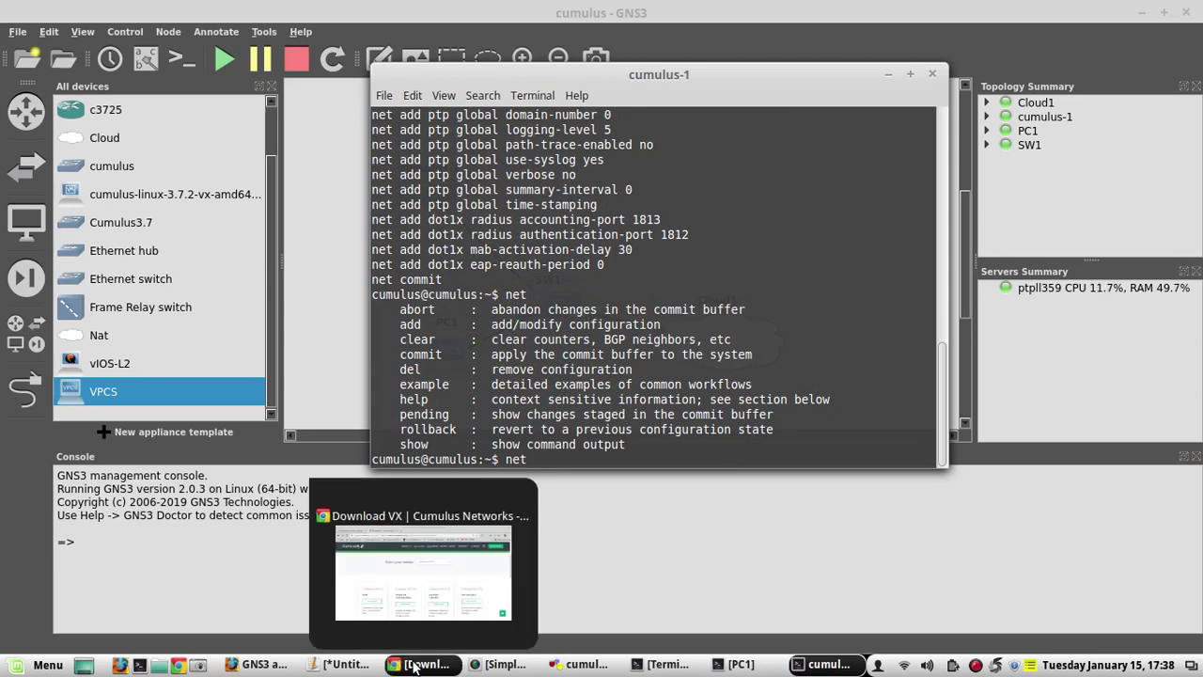
pyautogui.click(411, 665)
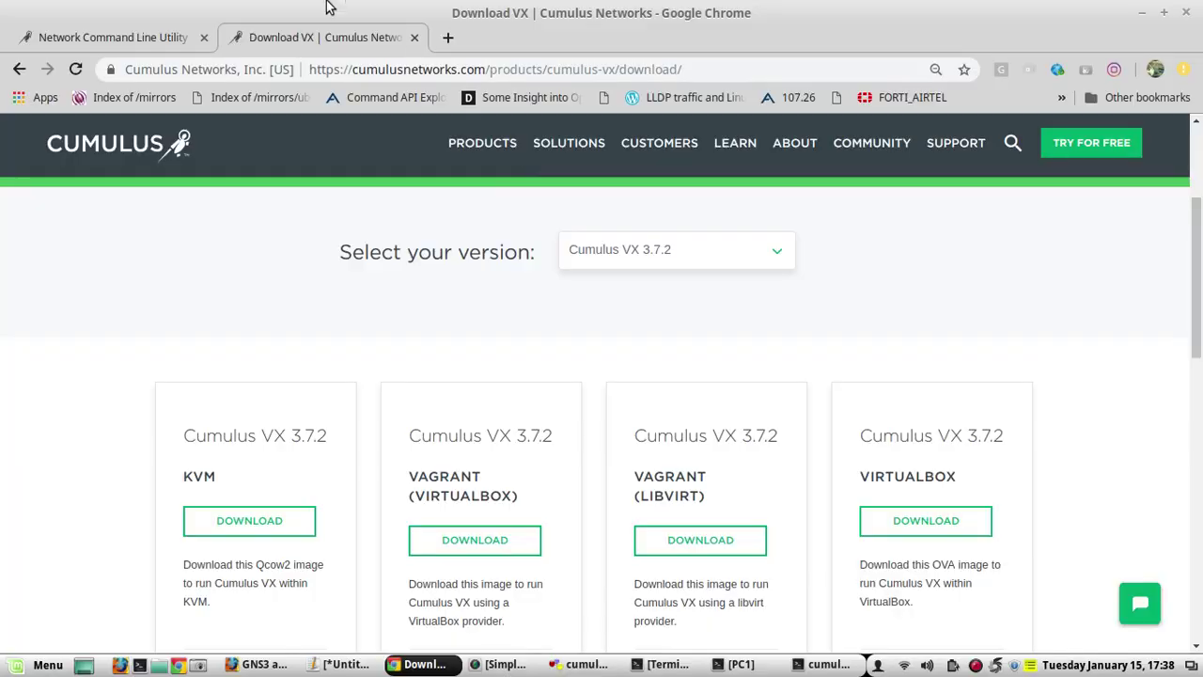
pyautogui.click(150, 37)
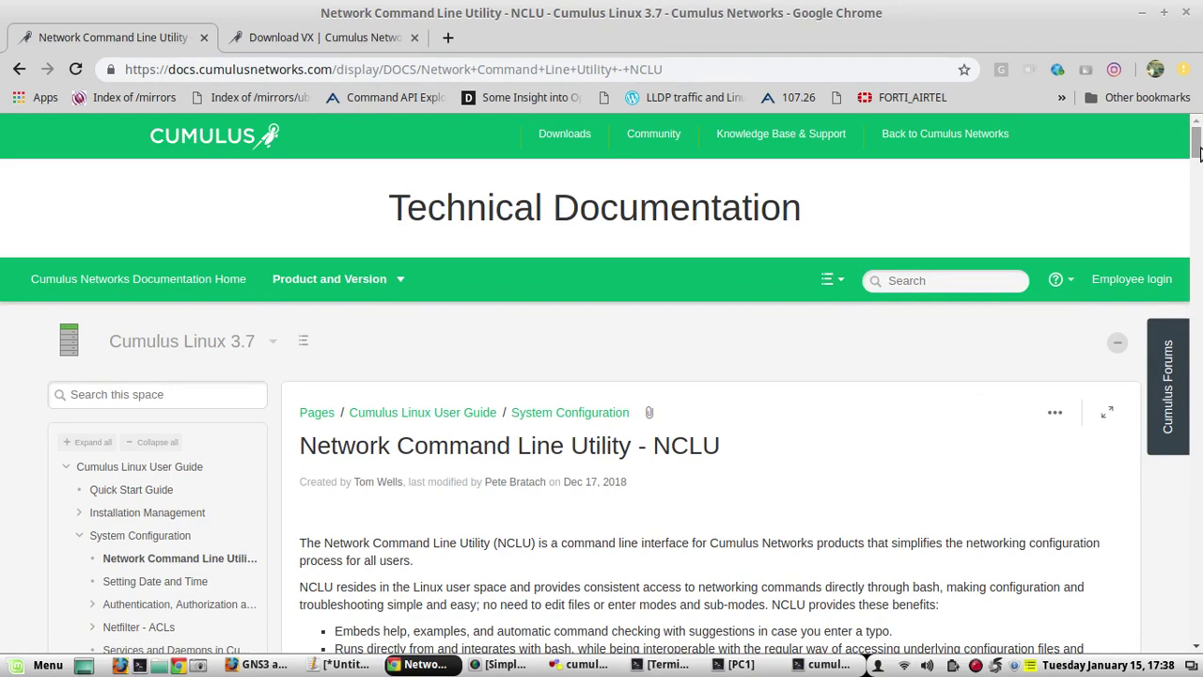
pyautogui.moveTo(1197, 148); pyautogui.dragTo(1199, 374)
pyautogui.scroll(4, 623, 320)
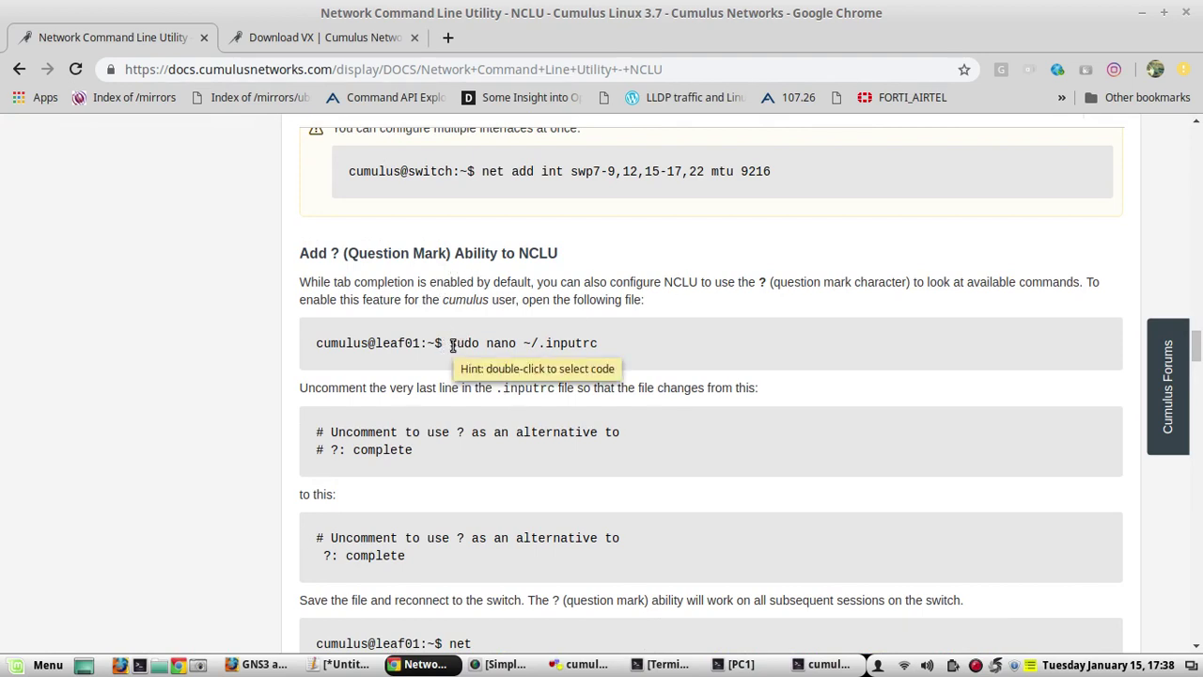
pyautogui.moveTo(451, 343); pyautogui.dragTo(585, 344)
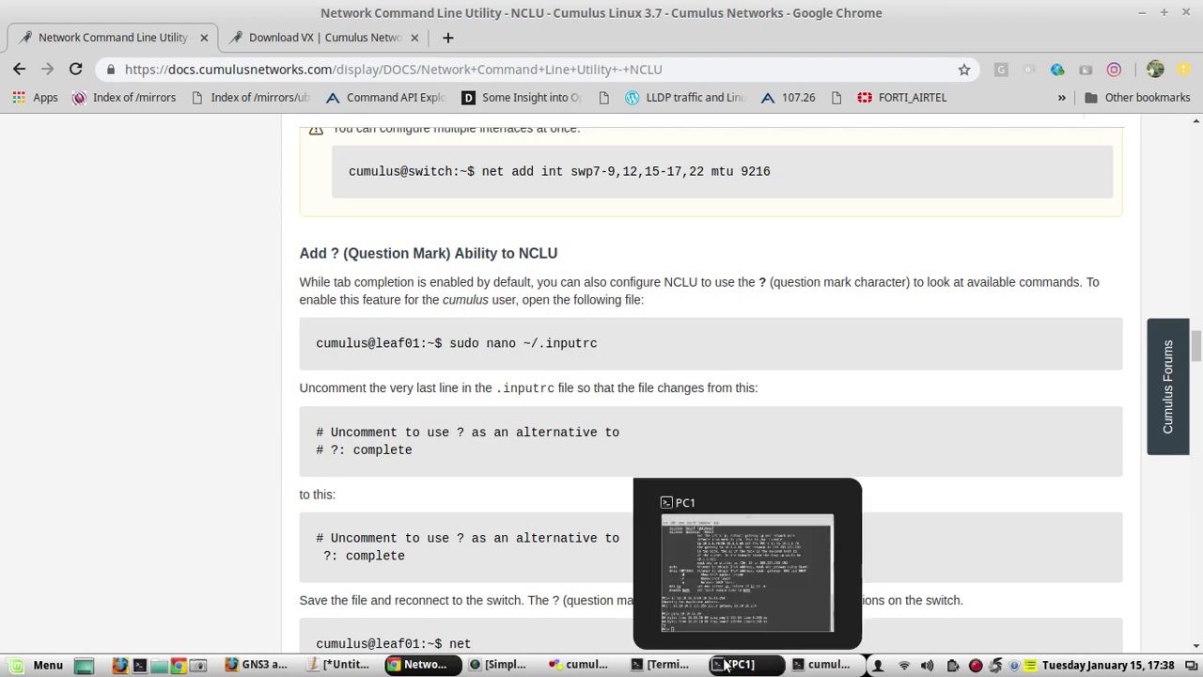
# Clear the prompt and run sudo nano ~/.inputrc on the switch console
pyautogui.click(814, 665)
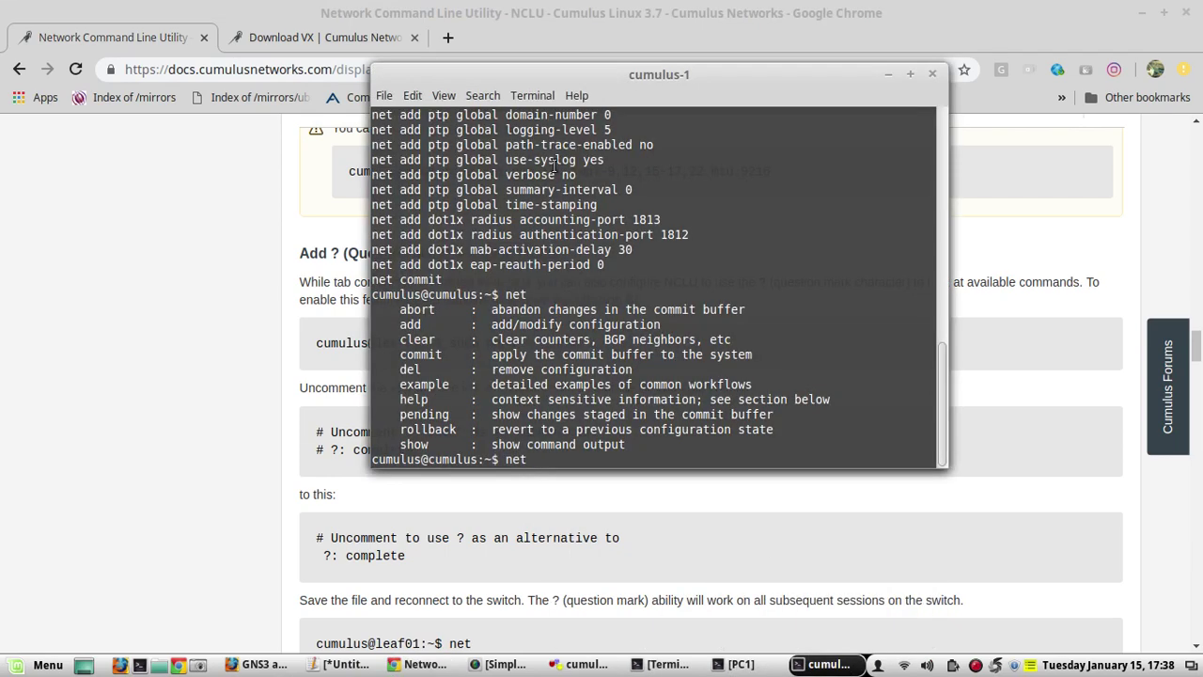
pyautogui.moveTo(545, 70); pyautogui.dragTo(799, 86)
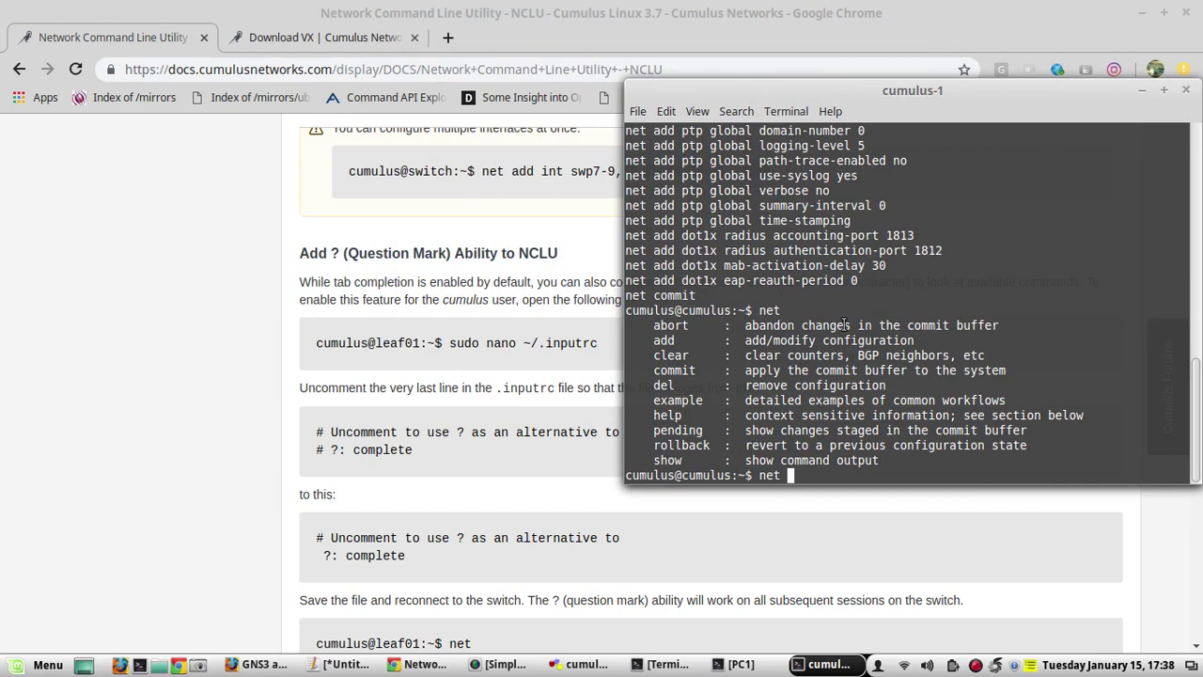
pyautogui.press('BackSpace')
pyautogui.press('BackSpace')
pyautogui.press('BackSpace')
pyautogui.write('sudo nano ~/.inp')
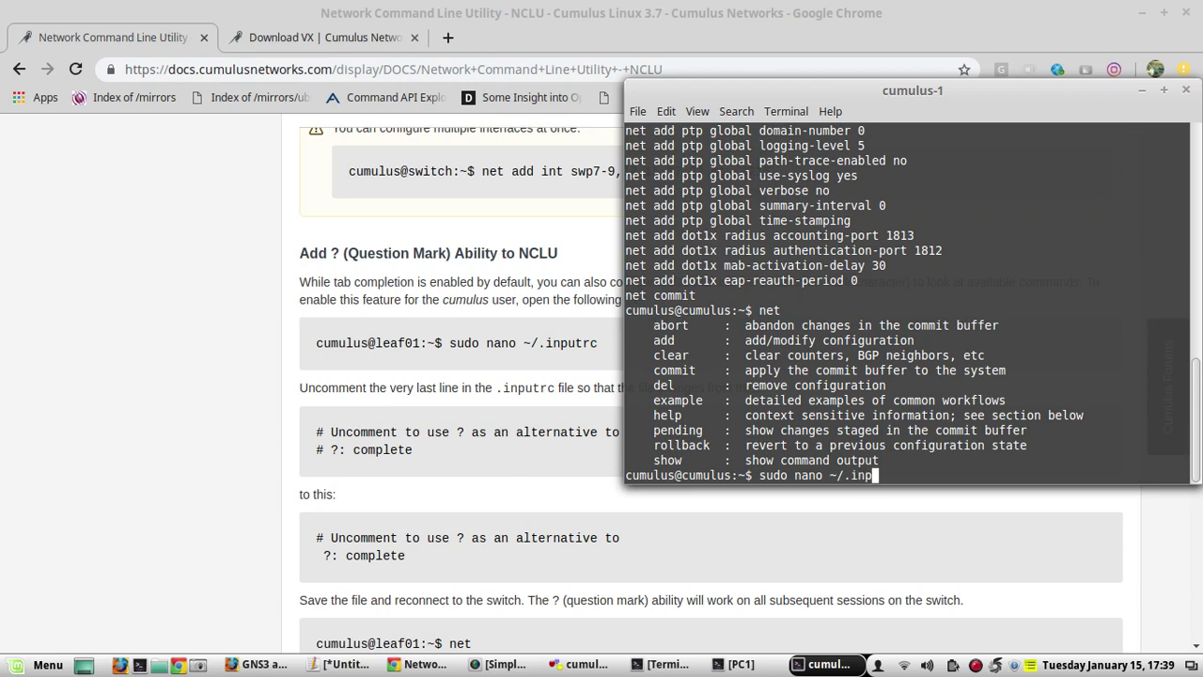
pyautogui.write('utrc')
pyautogui.press('Return')
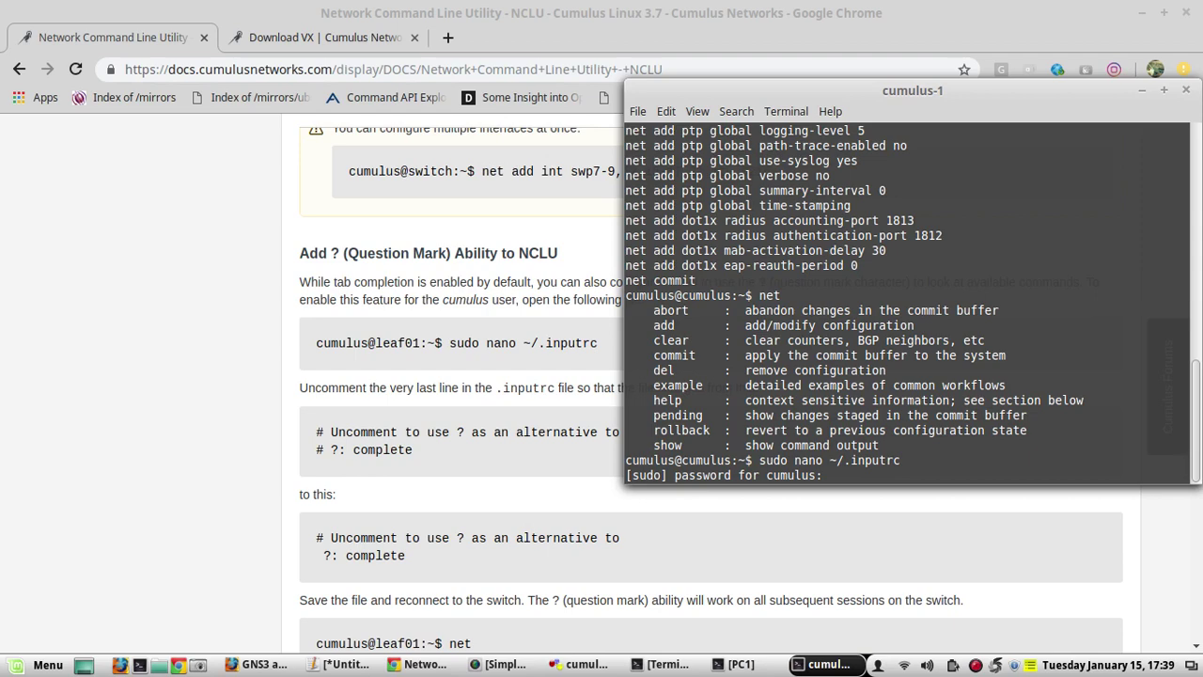
# Uncomment the '?: complete' line in ~/.inputrc and save the file
pyautogui.press('Return')
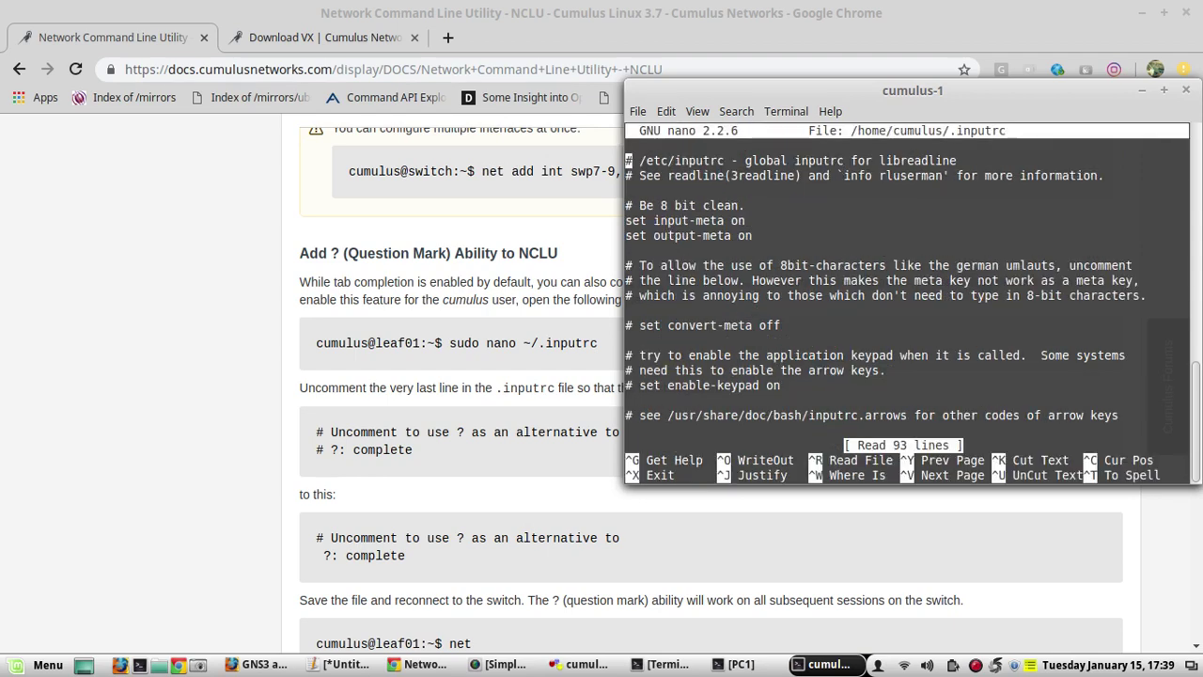
pyautogui.press('Down')
pyautogui.press('Down')
pyautogui.press('Down')
pyautogui.press('Down')
pyautogui.press('Down')
pyautogui.press('Down')
pyautogui.press('Down')
pyautogui.press('Down')
pyautogui.press('Down')
pyautogui.press('Down')
pyautogui.press('Down')
pyautogui.press('Down')
pyautogui.press('Down')
pyautogui.press('Down')
pyautogui.press('Down')
pyautogui.press('Down')
pyautogui.press('Down')
pyautogui.press('Down')
pyautogui.press('Down')
pyautogui.press('Down')
pyautogui.press('Down')
pyautogui.press('Down')
pyautogui.press('Down')
pyautogui.press('Down')
pyautogui.press('Down')
pyautogui.press('Down')
pyautogui.press('Down')
pyautogui.press('Down')
pyautogui.press('Down')
pyautogui.press('Down')
pyautogui.press('Down')
pyautogui.press('Down')
pyautogui.press('Down')
pyautogui.press('Down')
pyautogui.press('Down')
pyautogui.press('Down')
pyautogui.press('Down')
pyautogui.press('Down')
pyautogui.press('Down')
pyautogui.press('Down')
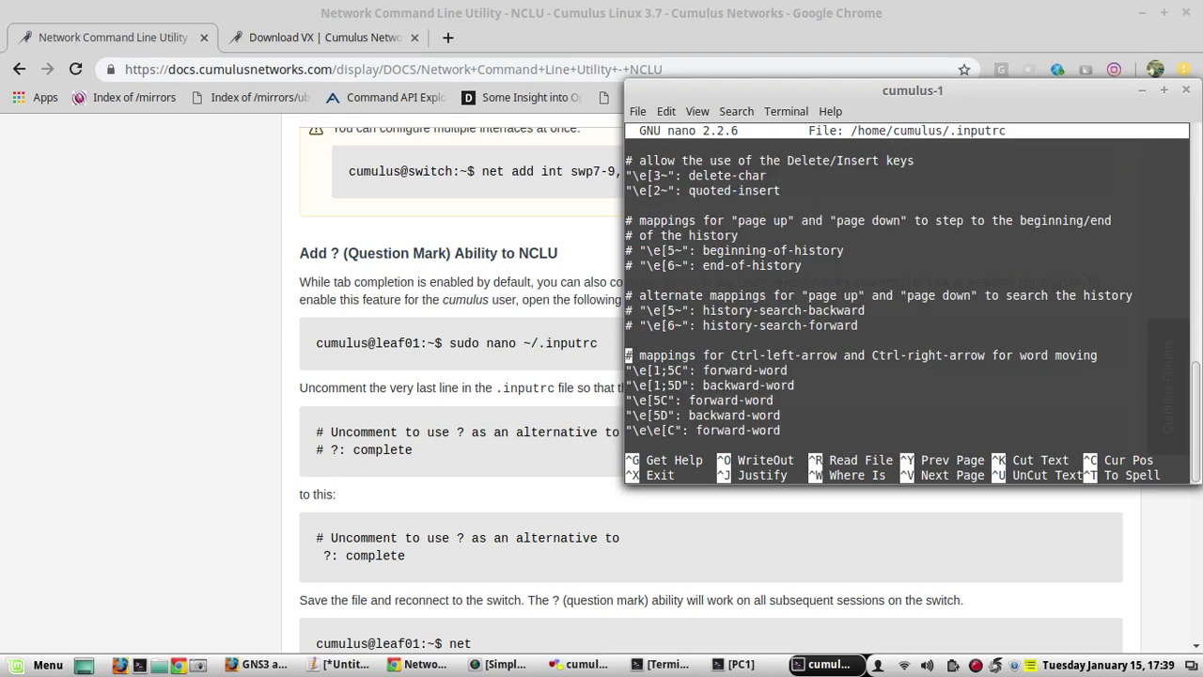
pyautogui.press('Down')
pyautogui.press('Down')
pyautogui.press('Down')
pyautogui.press('Down')
pyautogui.press('Down')
pyautogui.press('Down')
pyautogui.press('Down')
pyautogui.press('Down')
pyautogui.press('Down')
pyautogui.press('Down')
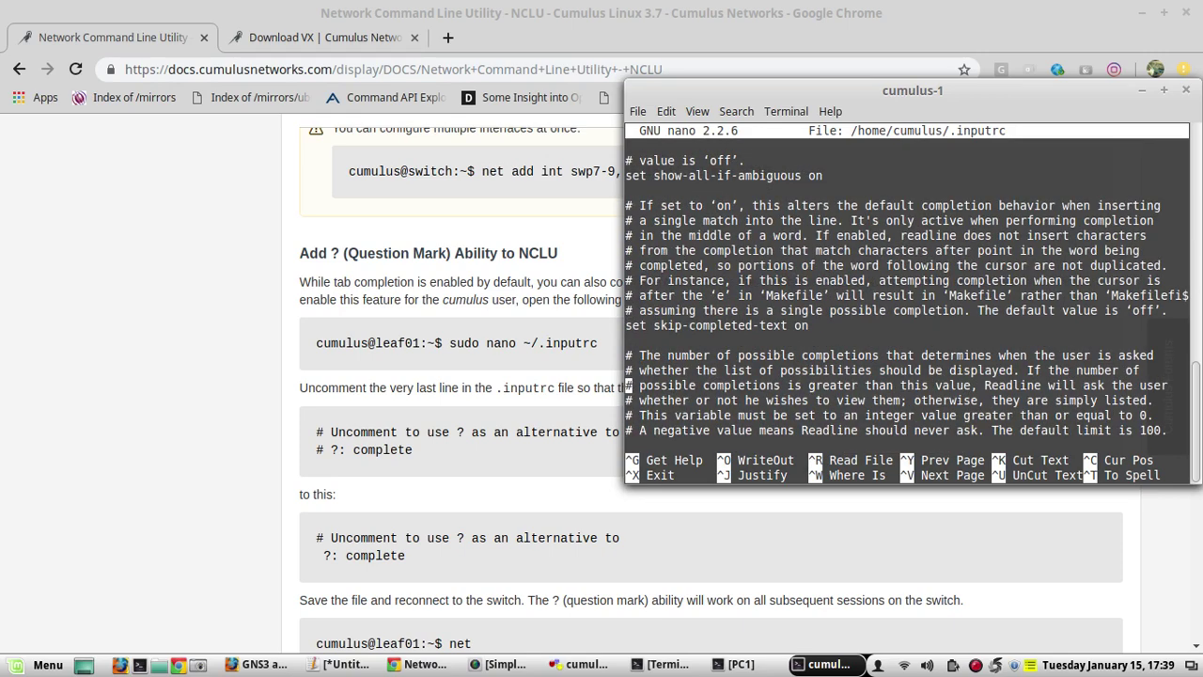
pyautogui.press('Down')
pyautogui.press('Down')
pyautogui.press('Down')
pyautogui.press('Down')
pyautogui.press('Down')
pyautogui.press('Down')
pyautogui.press('Down')
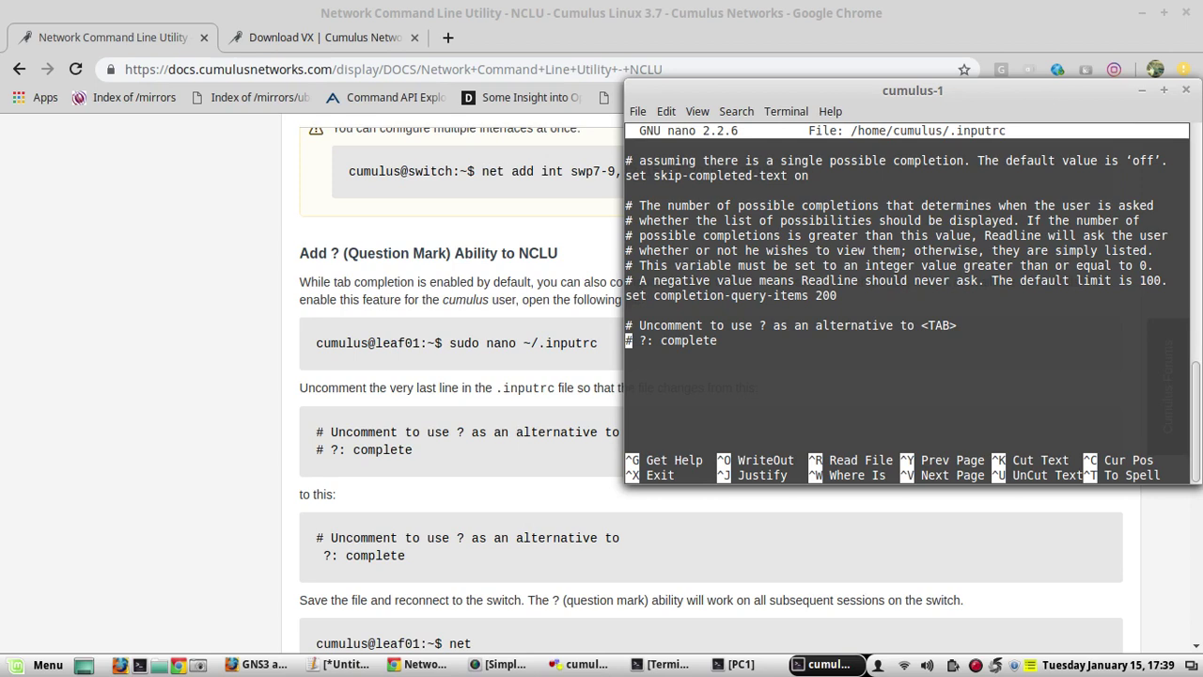
pyautogui.press('Delete')
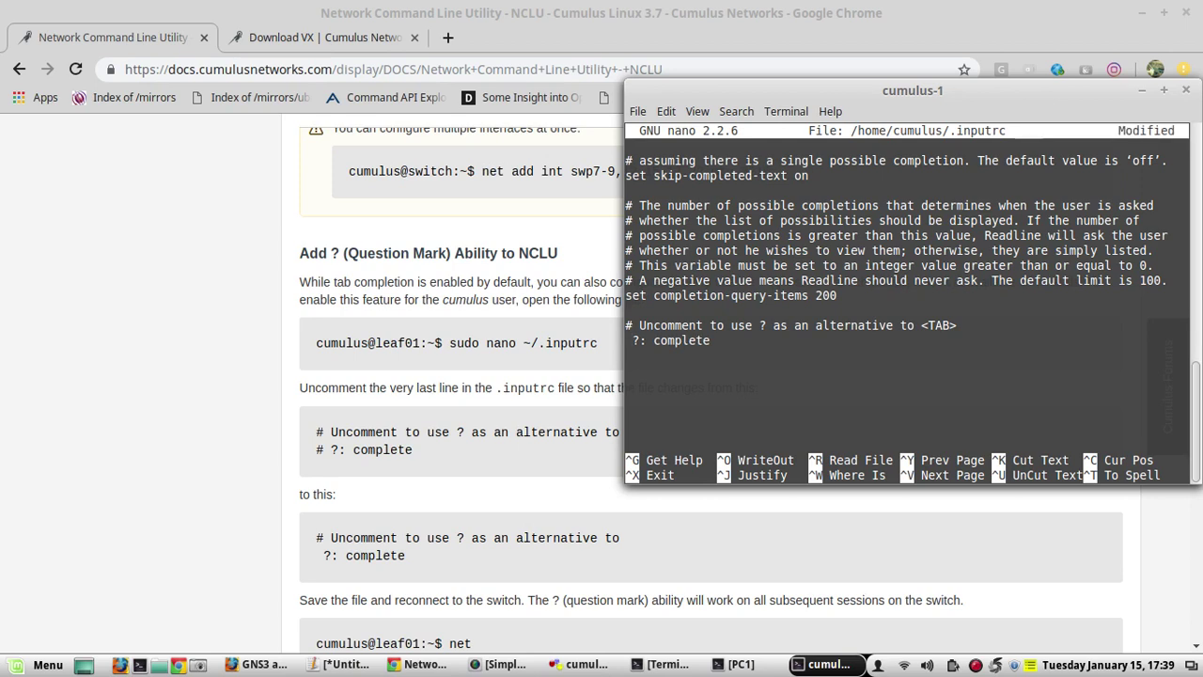
pyautogui.hotkey('ctrl', 'x')
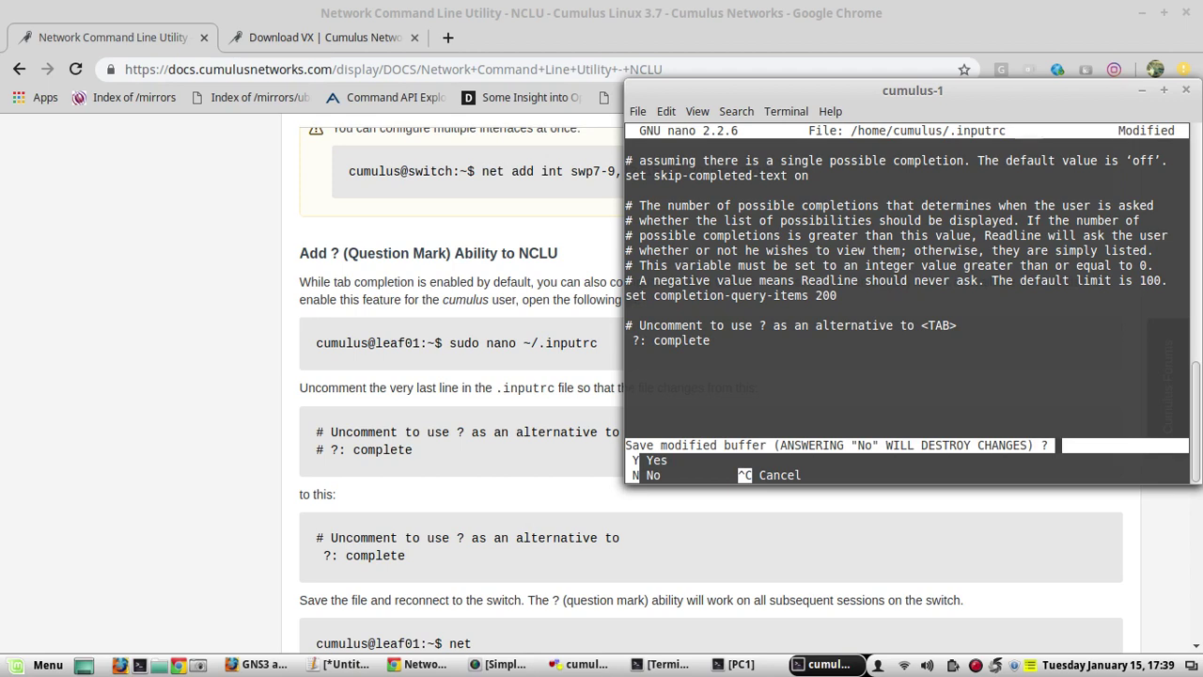
pyautogui.press('y')
pyautogui.press('Return')
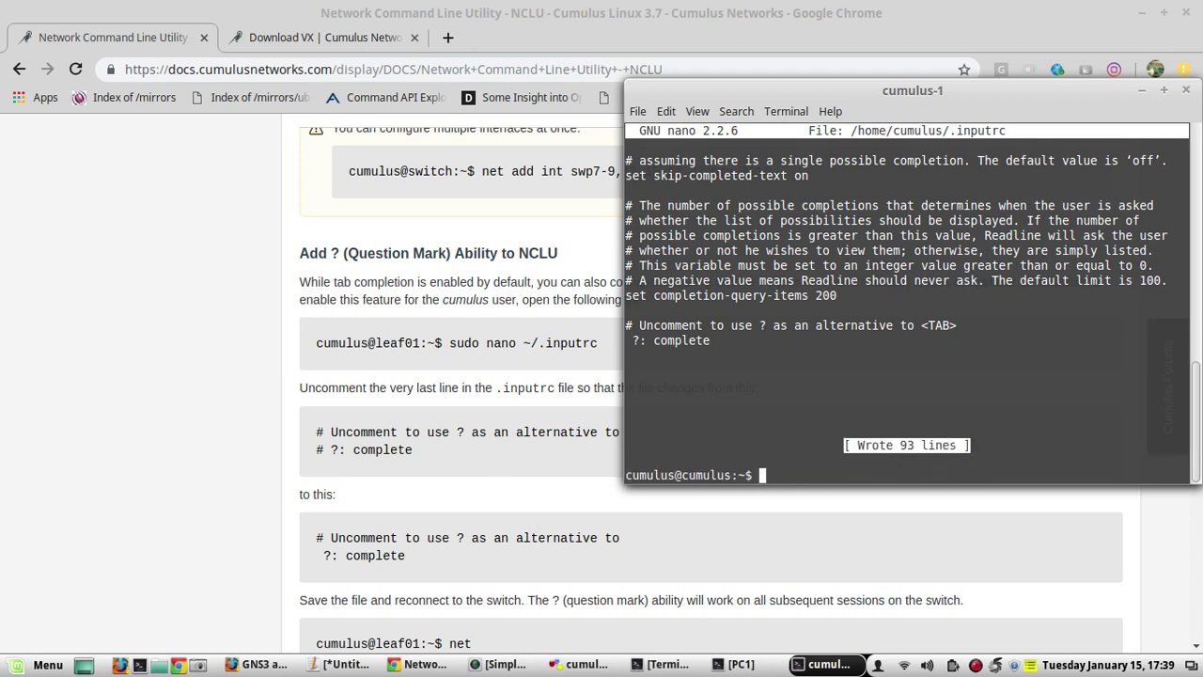
# Log out with exit and enter the default username at the new login prompt
pyautogui.write('exit')
pyautogui.press('Return')
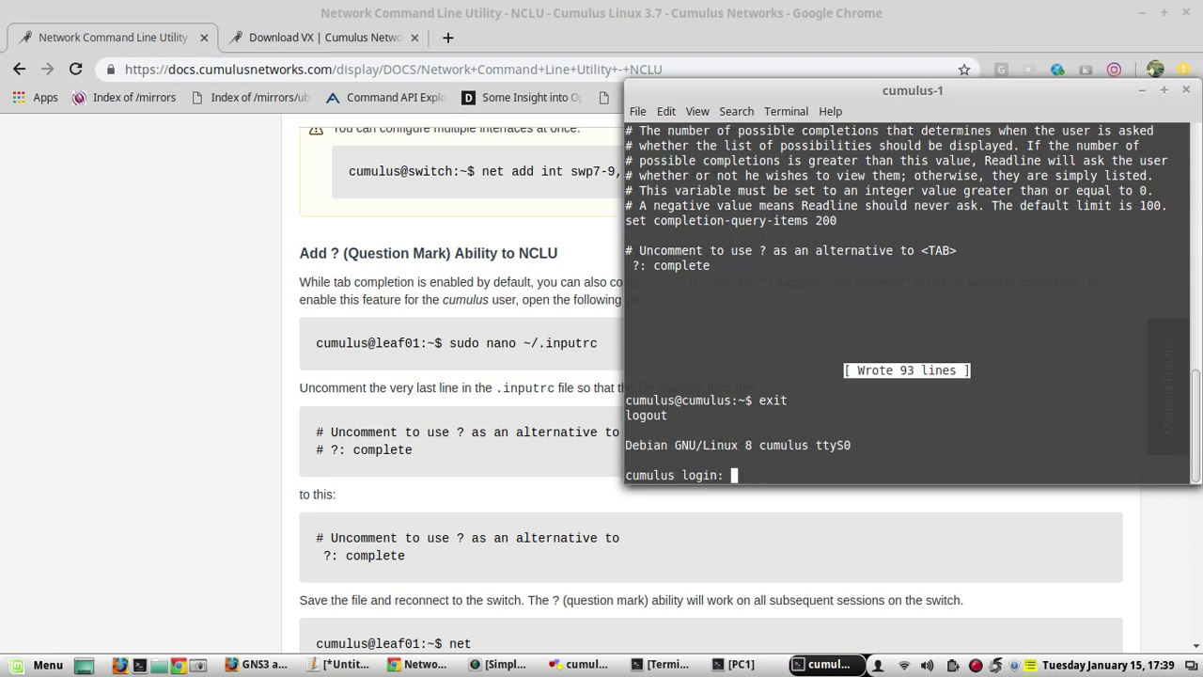
pyautogui.write('cumulus')
# Finish logging in and confirm 'net ?' now lists the net subcommands
pyautogui.press('Return')
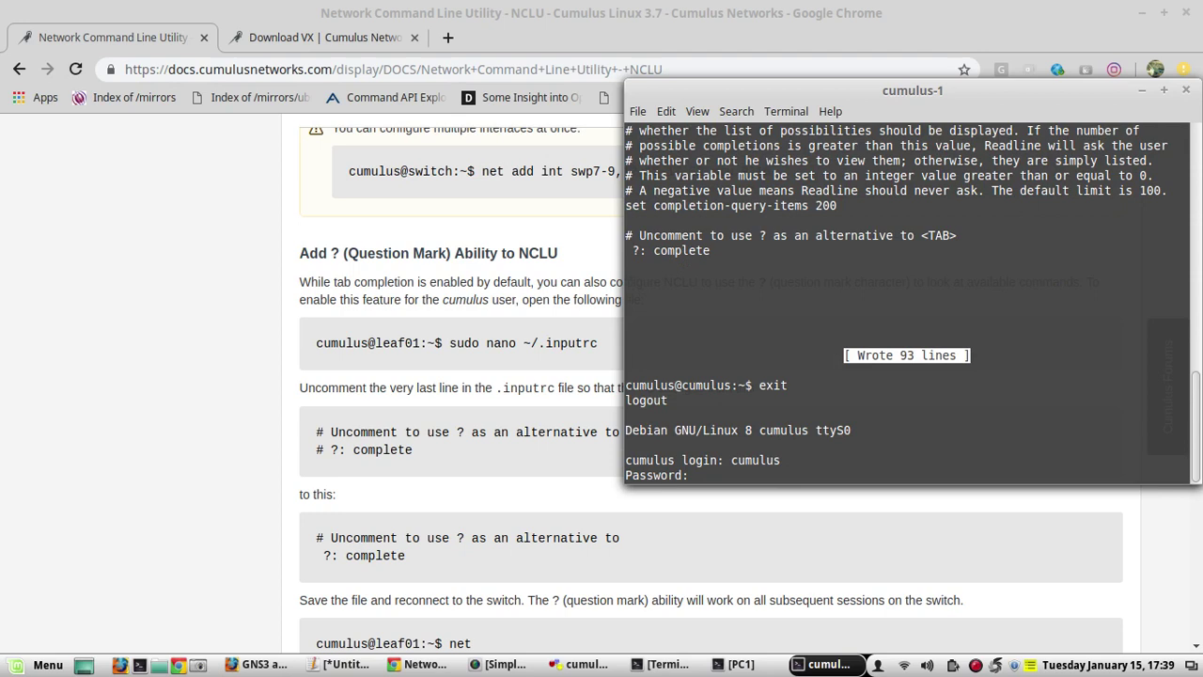
pyautogui.press('Return')
pyautogui.press('Return')
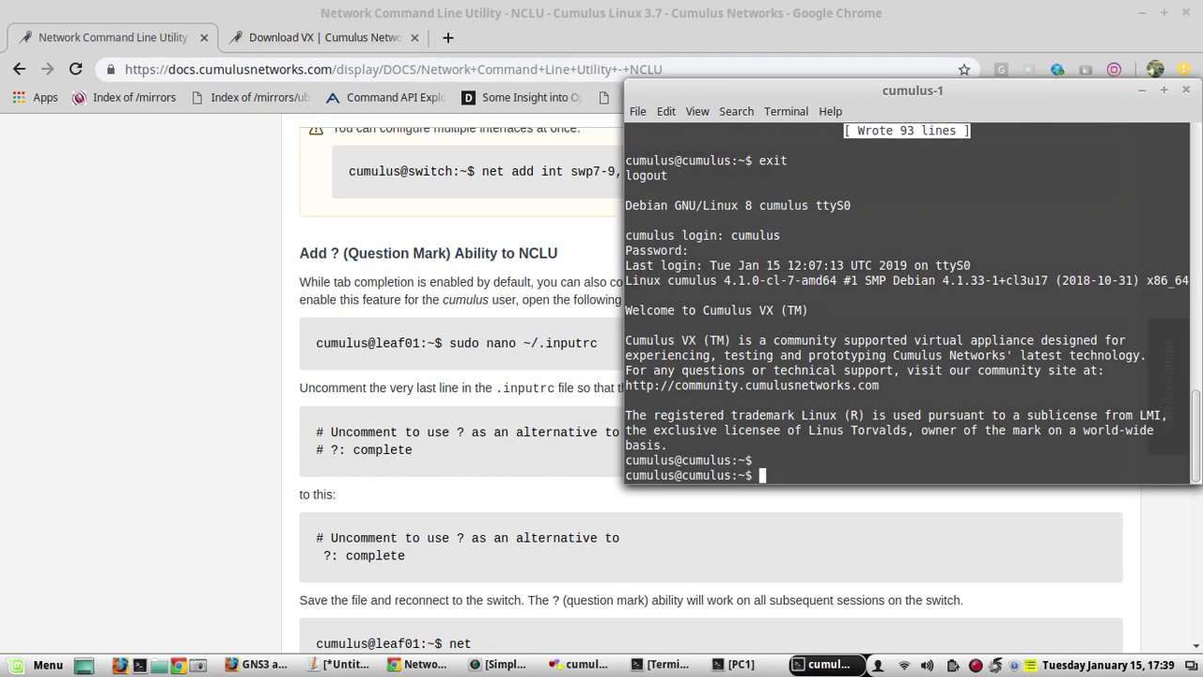
pyautogui.write('net')
pyautogui.press('?')
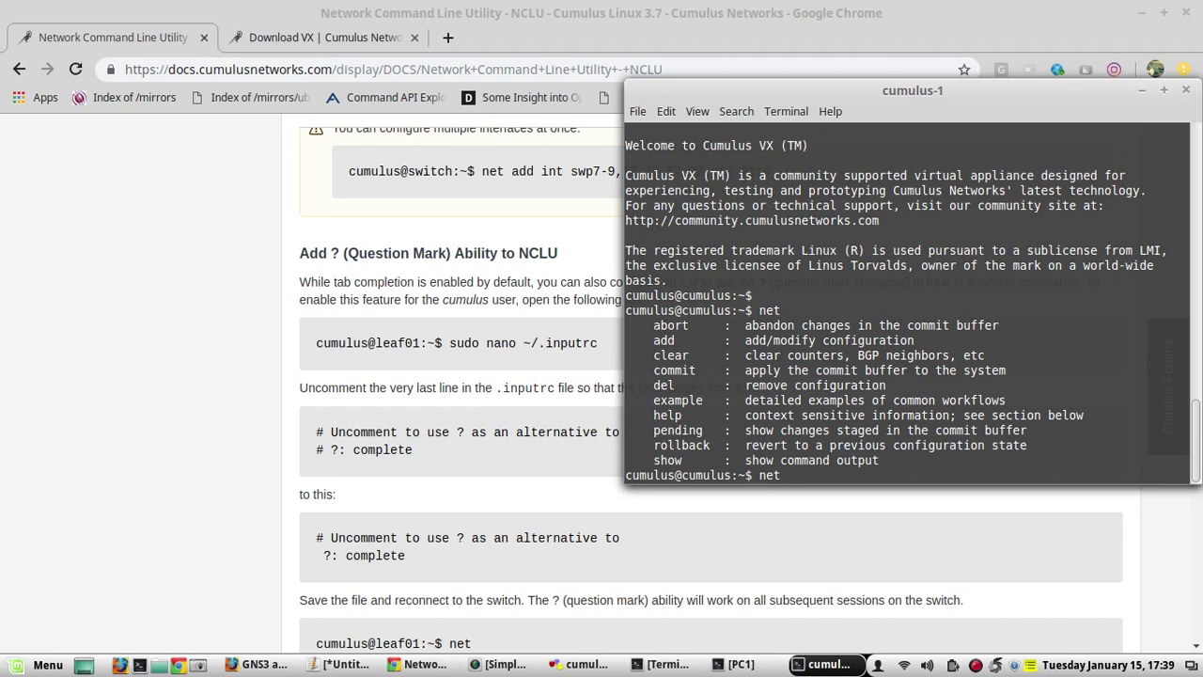
# Run net show interface eth0 to display eth0 as UP, 1G, MTU 1500, Mgmt
pyautogui.write('show inte')
pyautogui.press('Tab')
pyautogui.press('Tab')
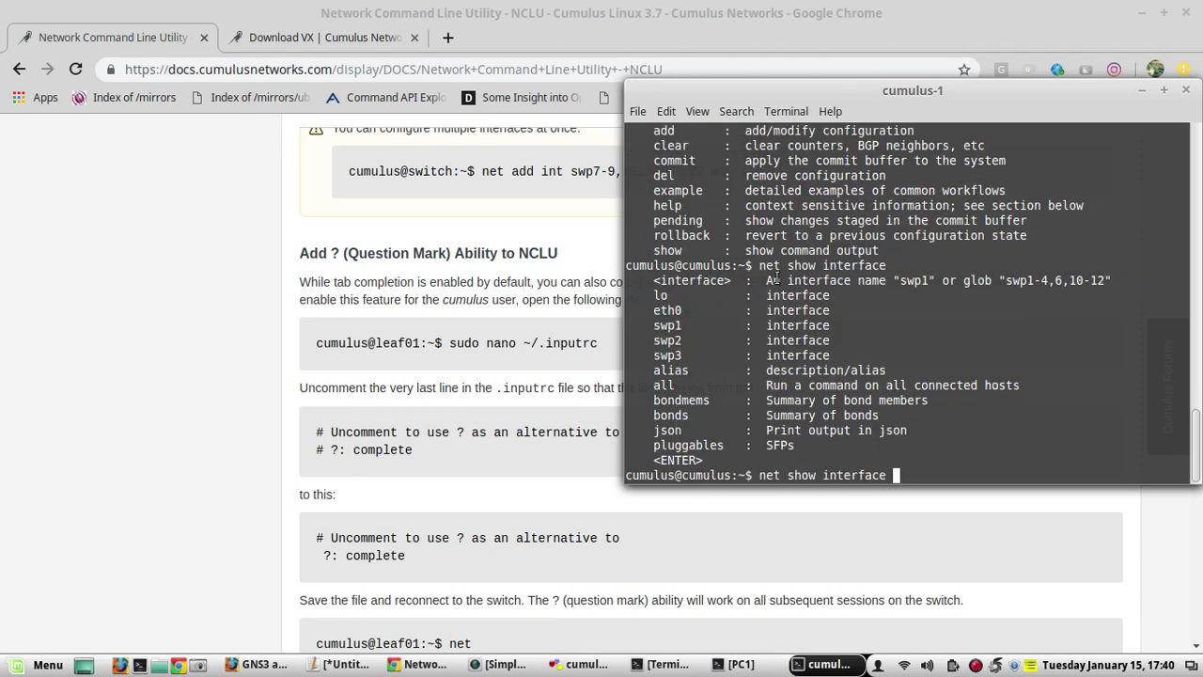
pyautogui.write('eth0')
pyautogui.press('Return')
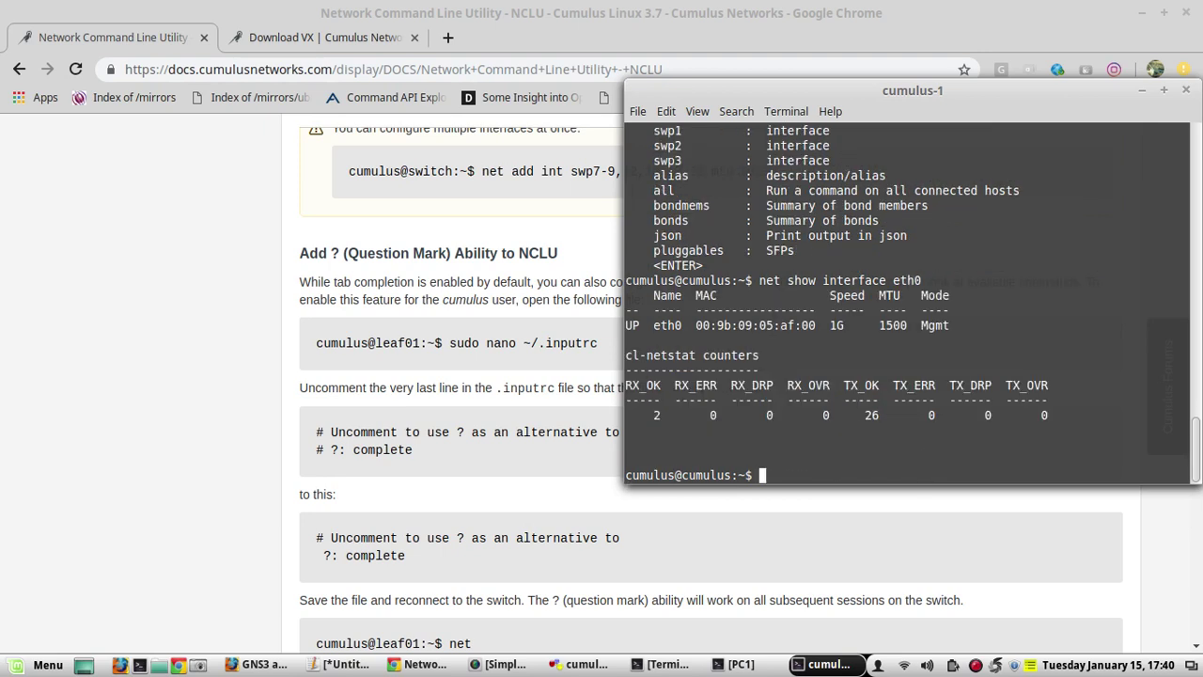
pyautogui.press('Return')
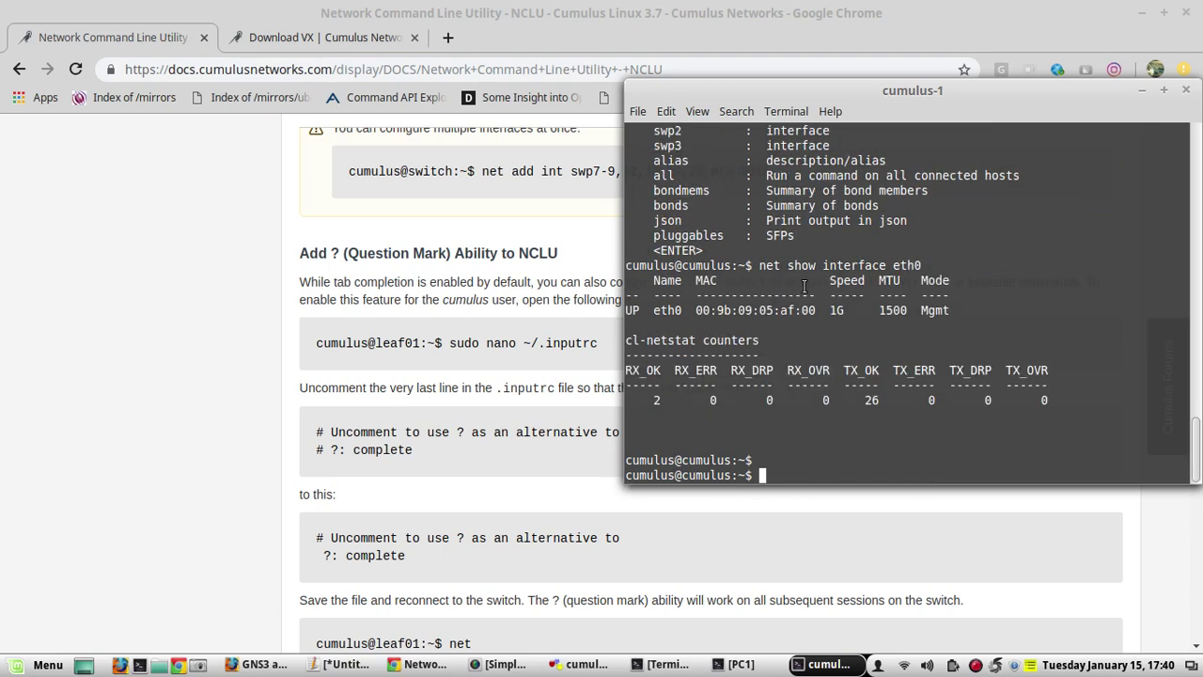
pyautogui.press('Up')
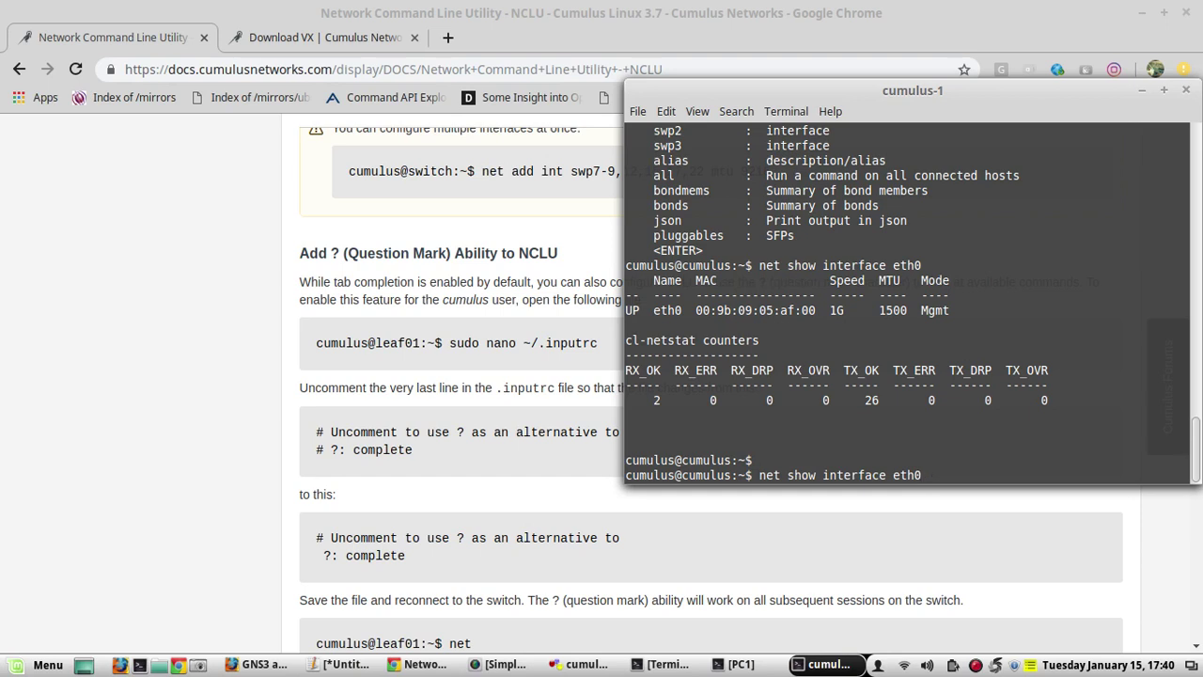
pyautogui.press('BackSpace')
pyautogui.press('BackSpace')
pyautogui.press('BackSpace')
pyautogui.press('BackSpace')
pyautogui.press('BackSpace')
pyautogui.press('BackSpace')
pyautogui.press('BackSpace')
pyautogui.press('BackSpace')
pyautogui.press('BackSpace')
pyautogui.press('BackSpace')
pyautogui.press('BackSpace')
pyautogui.press('BackSpace')
pyautogui.press('BackSpace')
pyautogui.press('BackSpace')
# Run net show configuration to view the switch's configuration summary with eth0 on DHCP
pyautogui.write('config')
pyautogui.press('Tab')
pyautogui.press('Return')
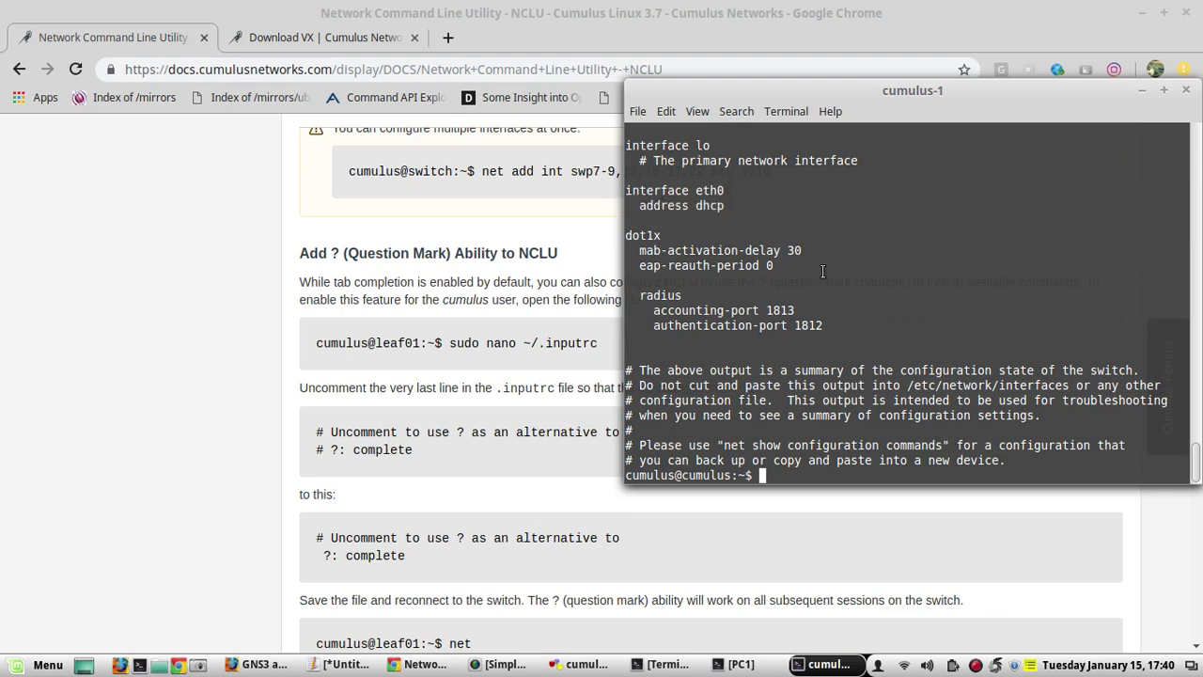
# Open /etc/network/interfaces in vi with sudo, entering the sudo password, then quit unchanged with :q!
pyautogui.write('sudo vi /etc/netw')
pyautogui.press('Tab')
pyautogui.press('Tab')
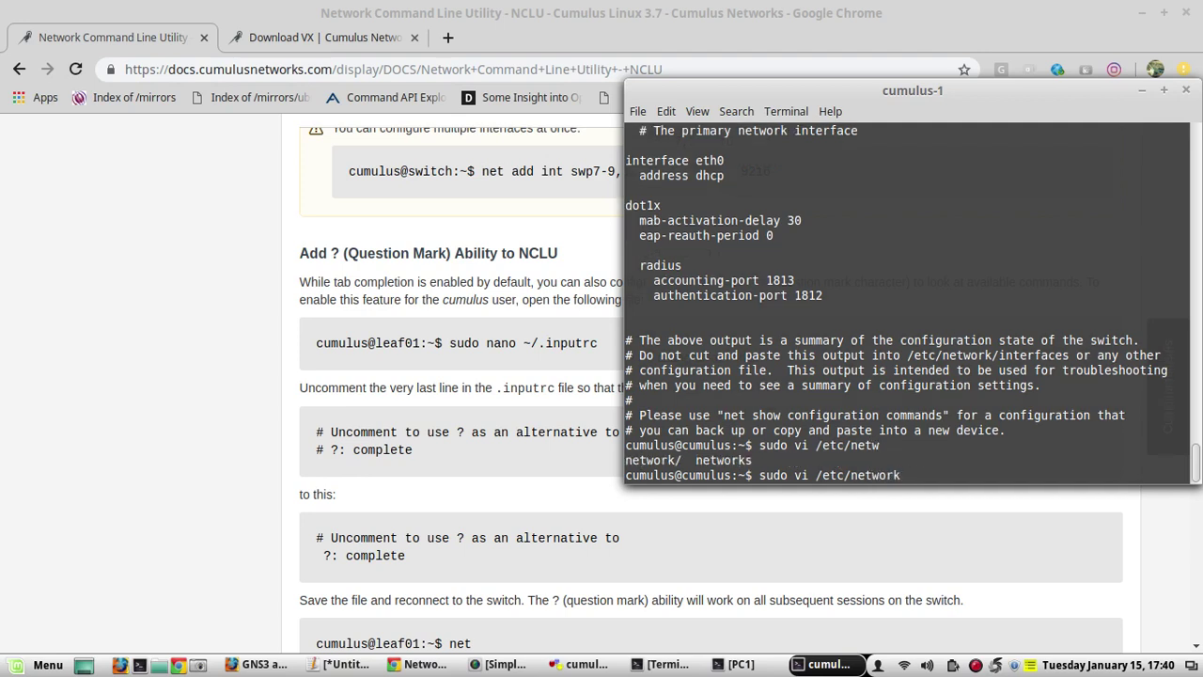
pyautogui.write('/inte')
pyautogui.press('Tab')
pyautogui.press('Tab')
pyautogui.press('Return')
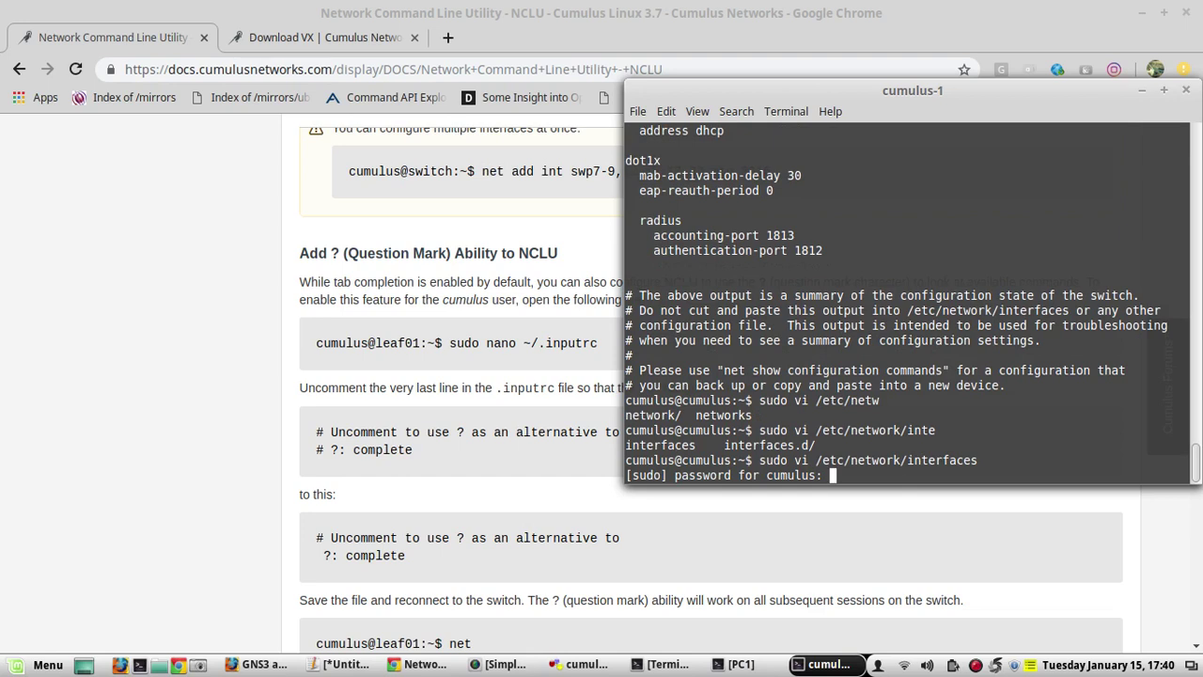
pyautogui.write('CumulusLinux!')
pyautogui.press('Return')
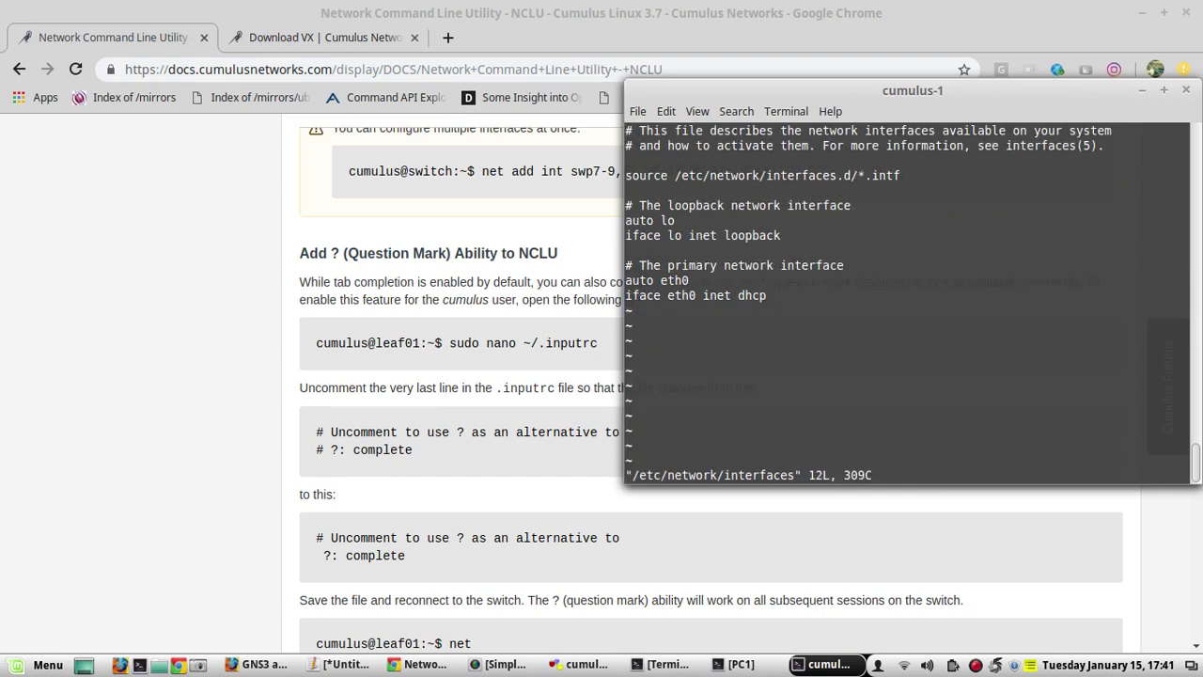
pyautogui.press('Down')
pyautogui.press('Down')
pyautogui.press('Down')
pyautogui.write(':q!')
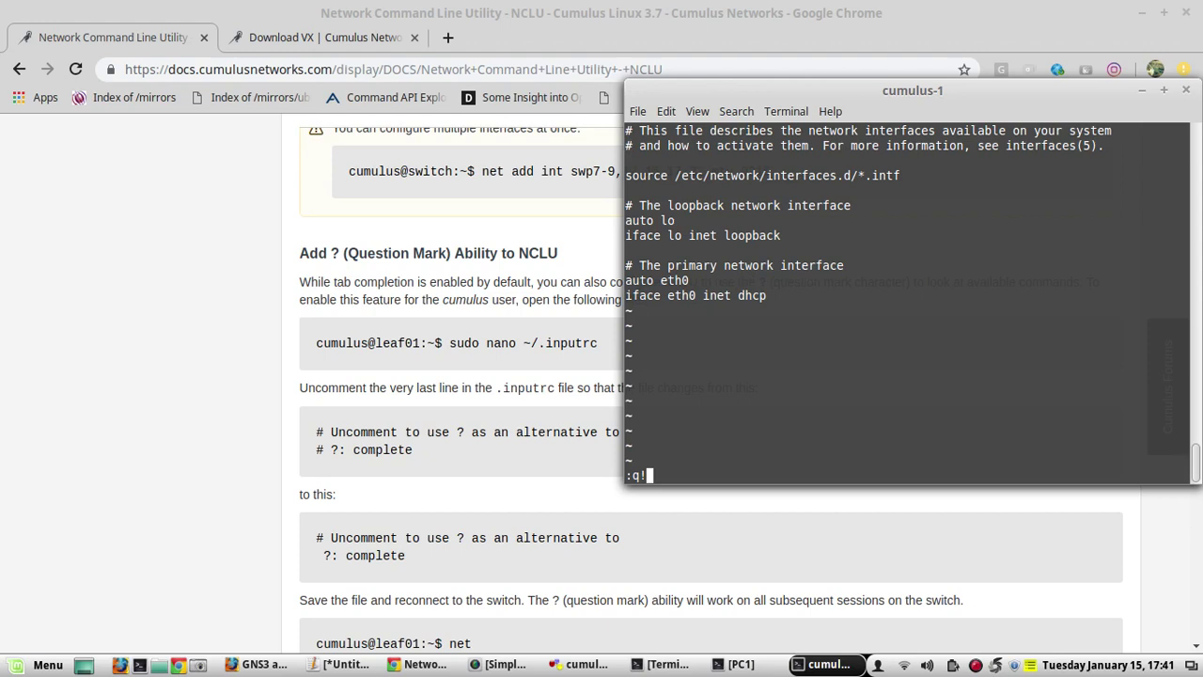
pyautogui.press('Return')
pyautogui.press('Return')
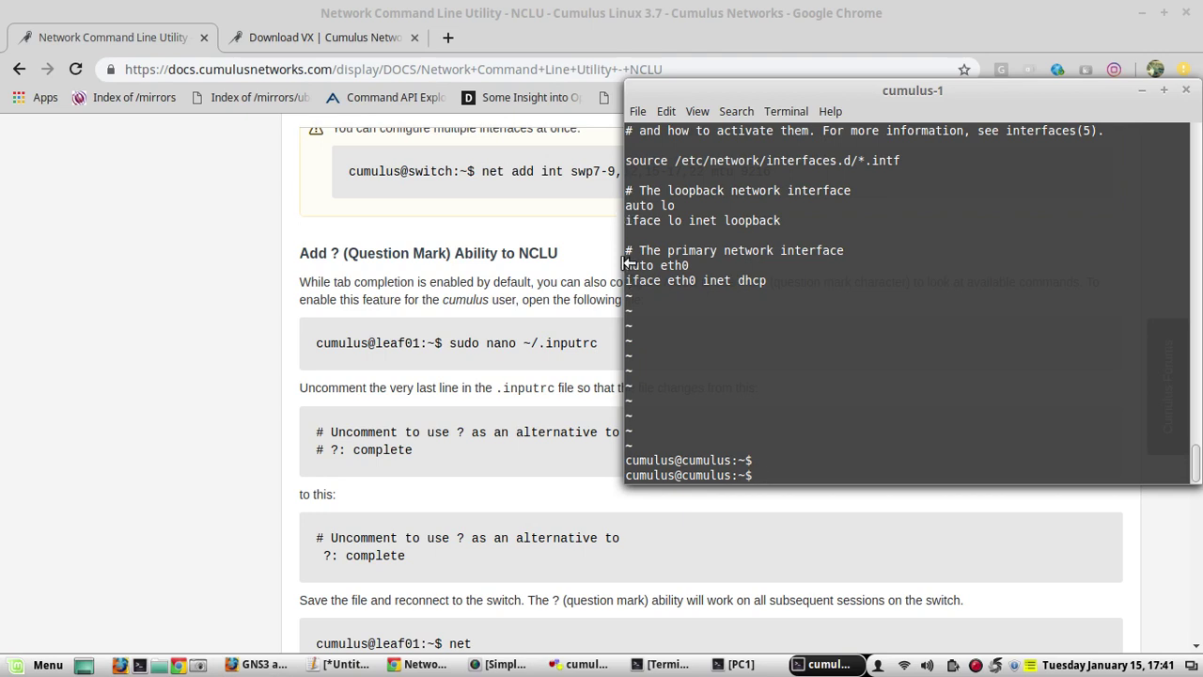
# Build net add interface eth0, listing the interface names and eth0 settings along the way
pyautogui.moveTo(625, 265); pyautogui.dragTo(761, 305)
pyautogui.click(761, 305)
pyautogui.write('net add inte')
pyautogui.press('Tab')
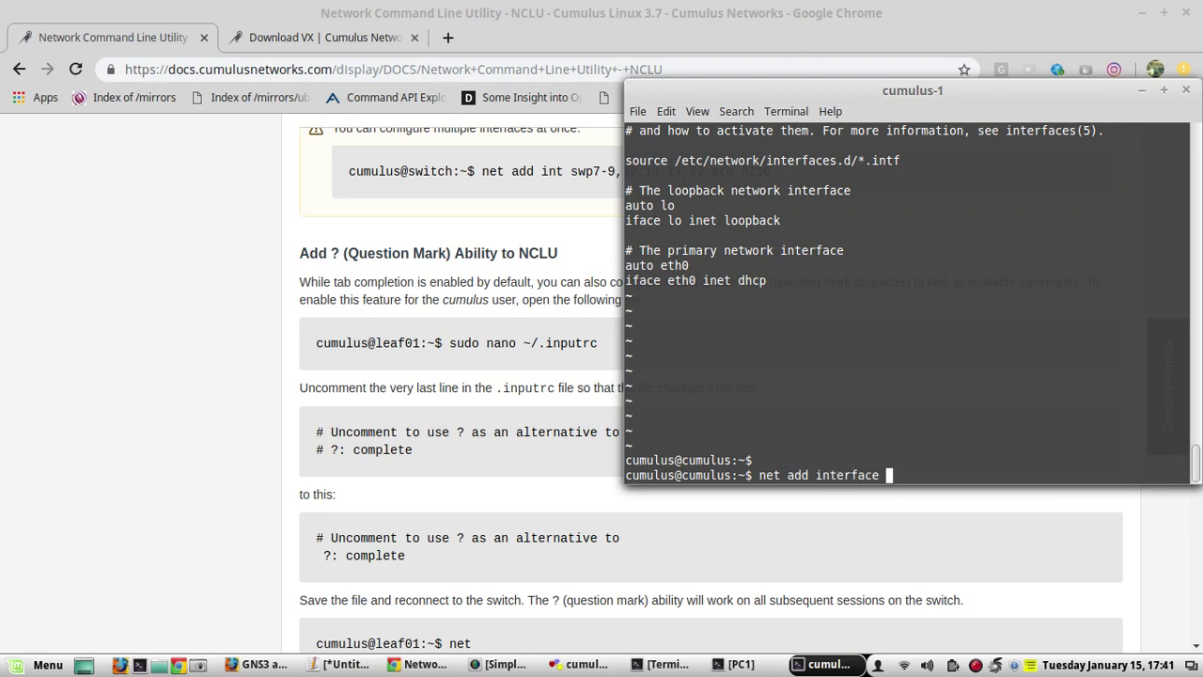
pyautogui.press('Tab')
pyautogui.press('Tab')
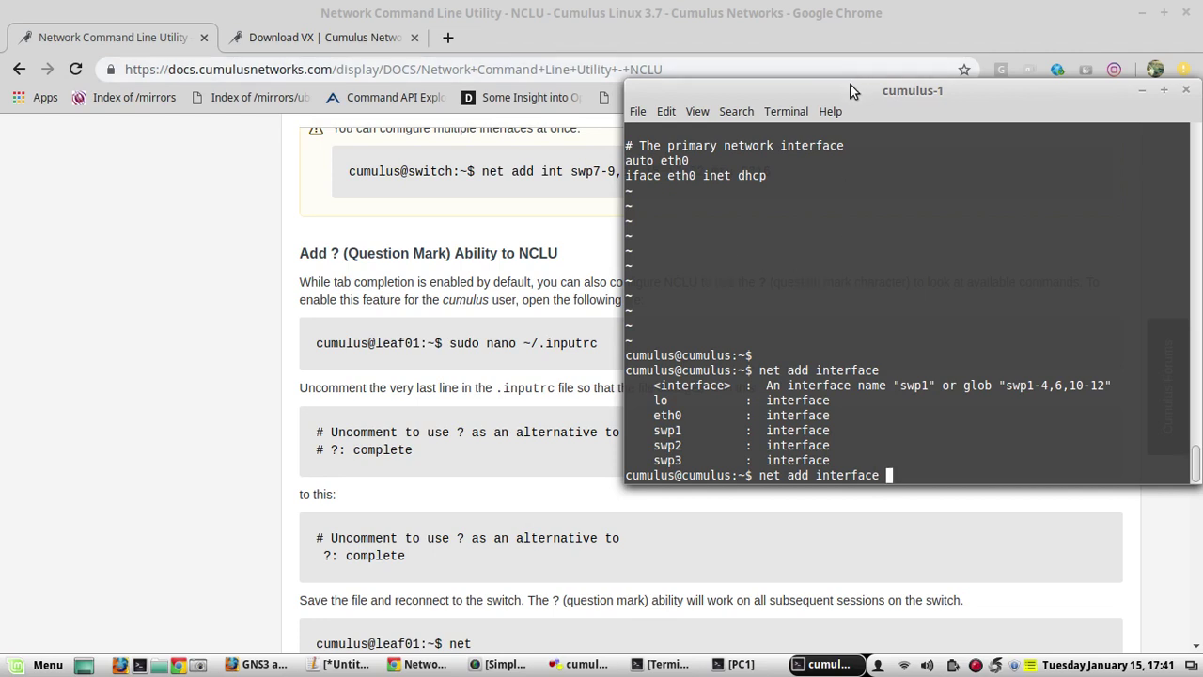
pyautogui.moveTo(850, 84); pyautogui.dragTo(734, 82)
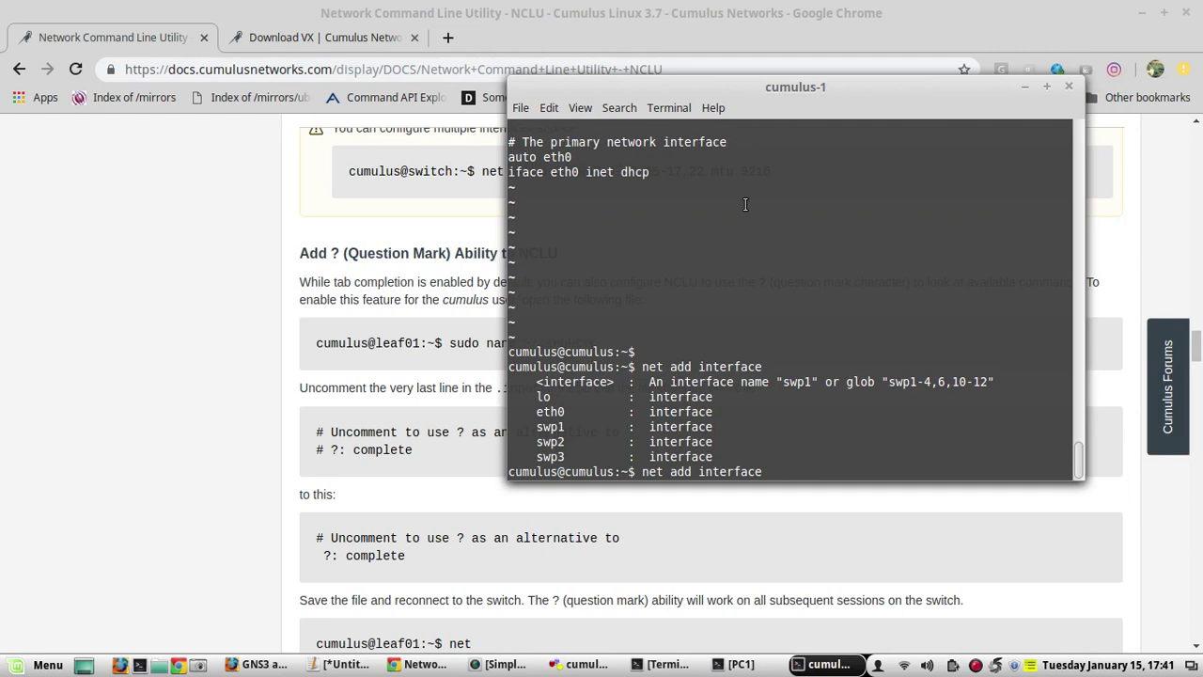
pyautogui.write('eth0')
pyautogui.press('Tab')
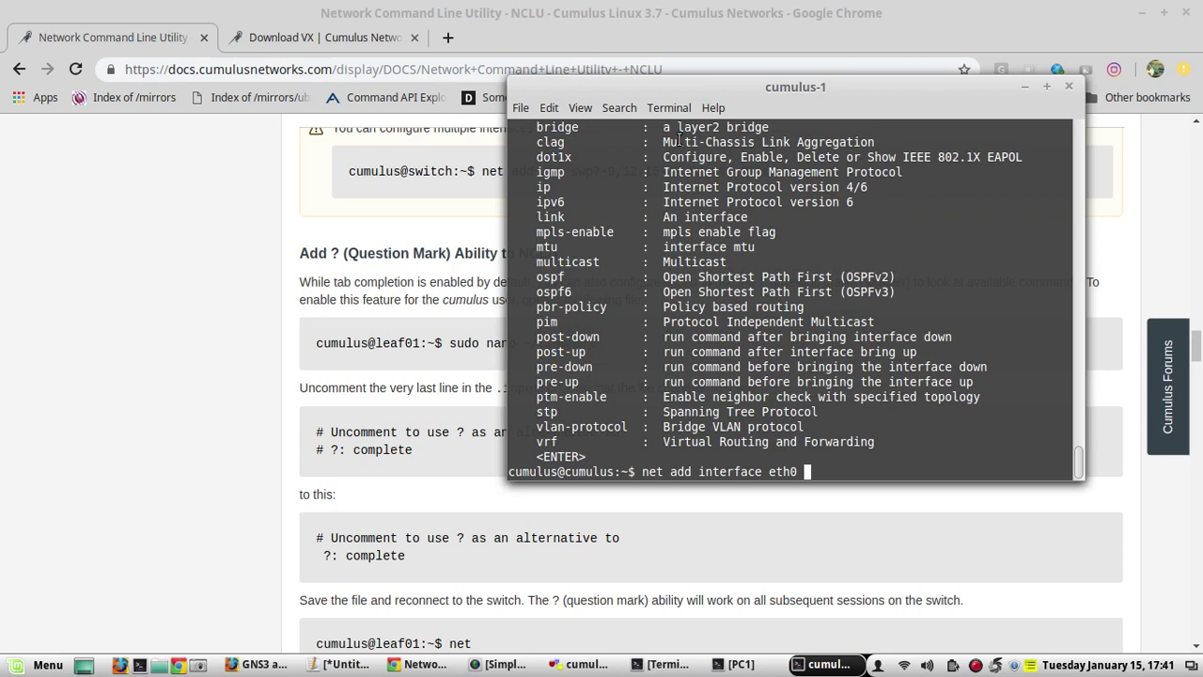
# Complete the command with ip address 10.10.10.254/24 and run it
pyautogui.write('ip')
pyautogui.press('Tab')
pyautogui.write('add')
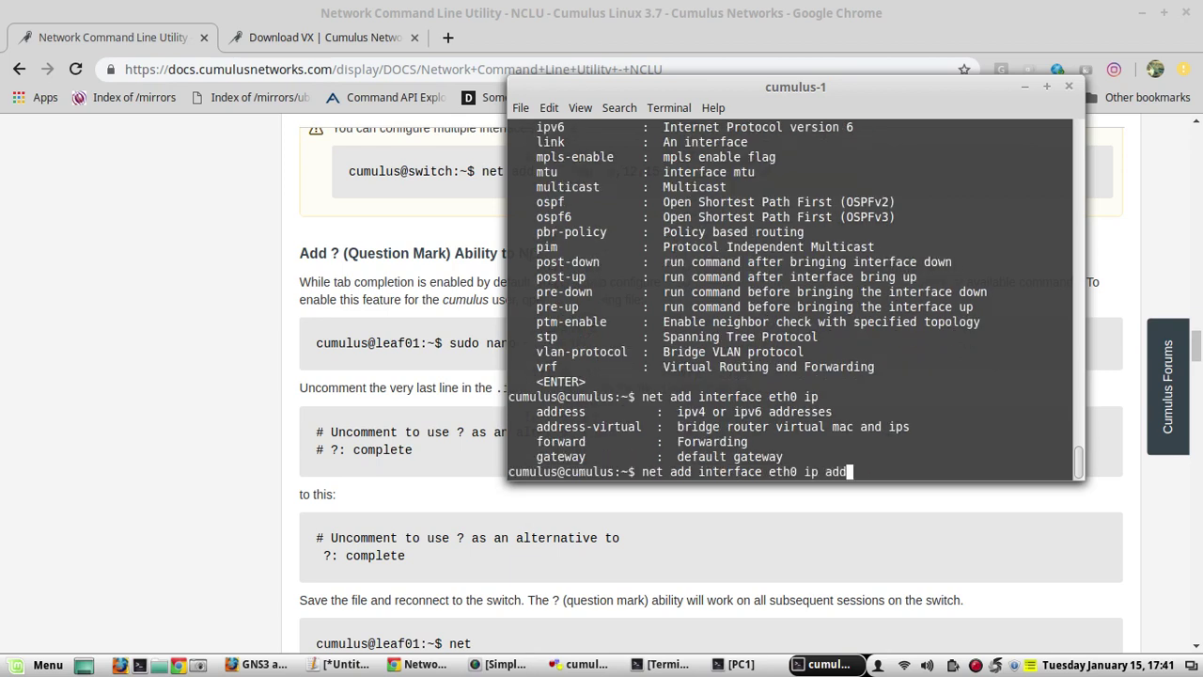
pyautogui.press('Tab')
pyautogui.press('Tab')
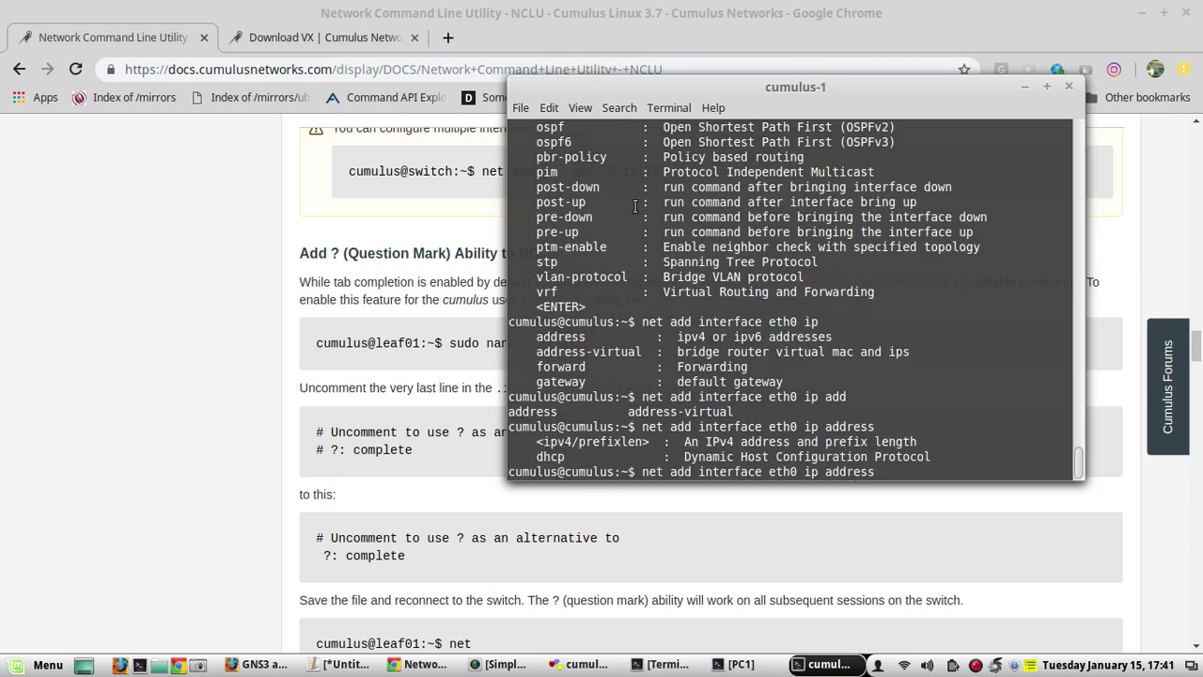
pyautogui.write('10.10.10.254/24')
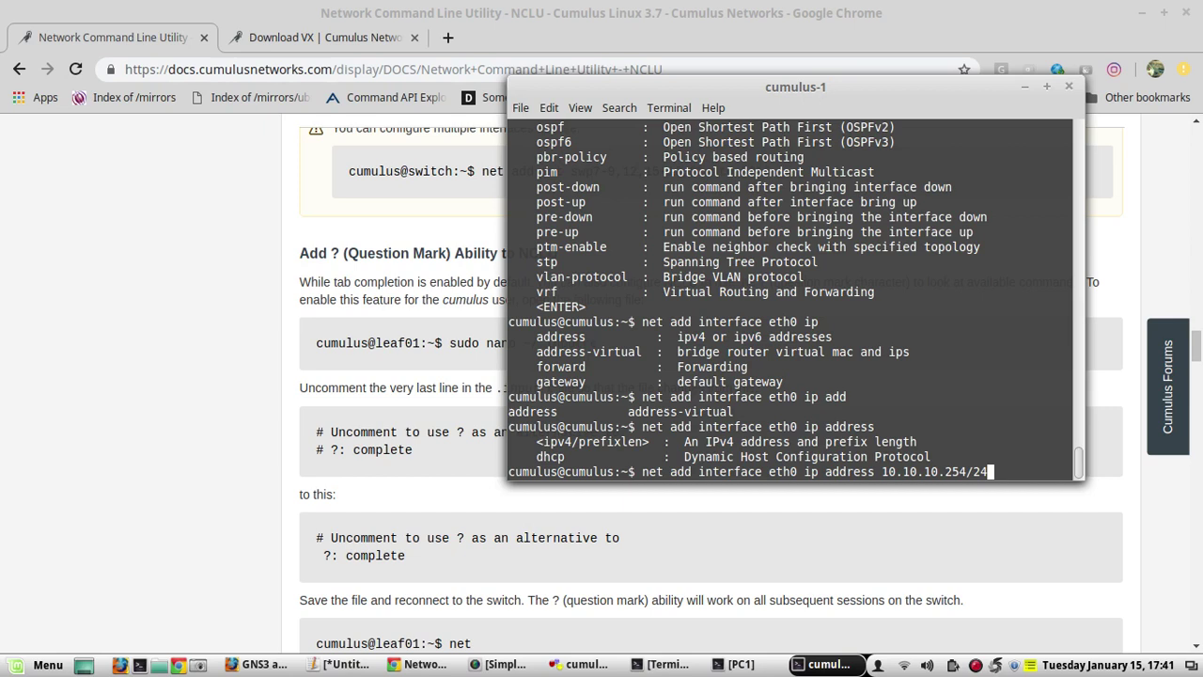
pyautogui.press('Return')
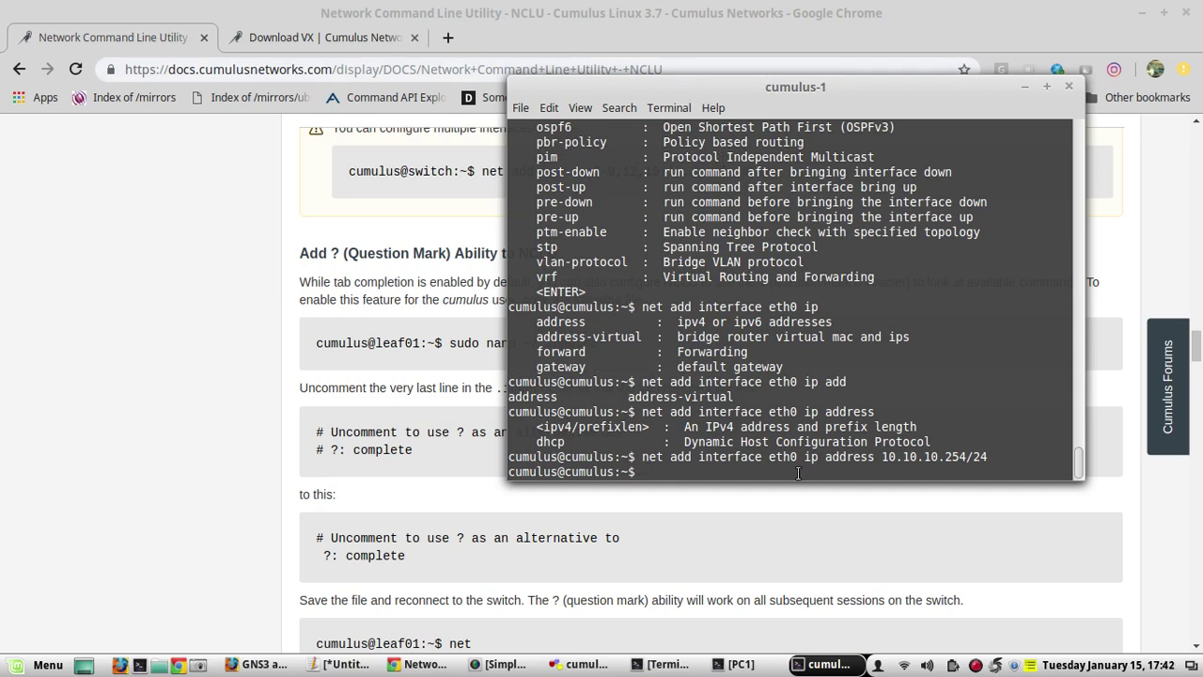
# Review net pending's diff swapping DHCP for 10.10.10.254/24 on eth0, then run net commit
pyautogui.write('net pending')
pyautogui.press('Return')
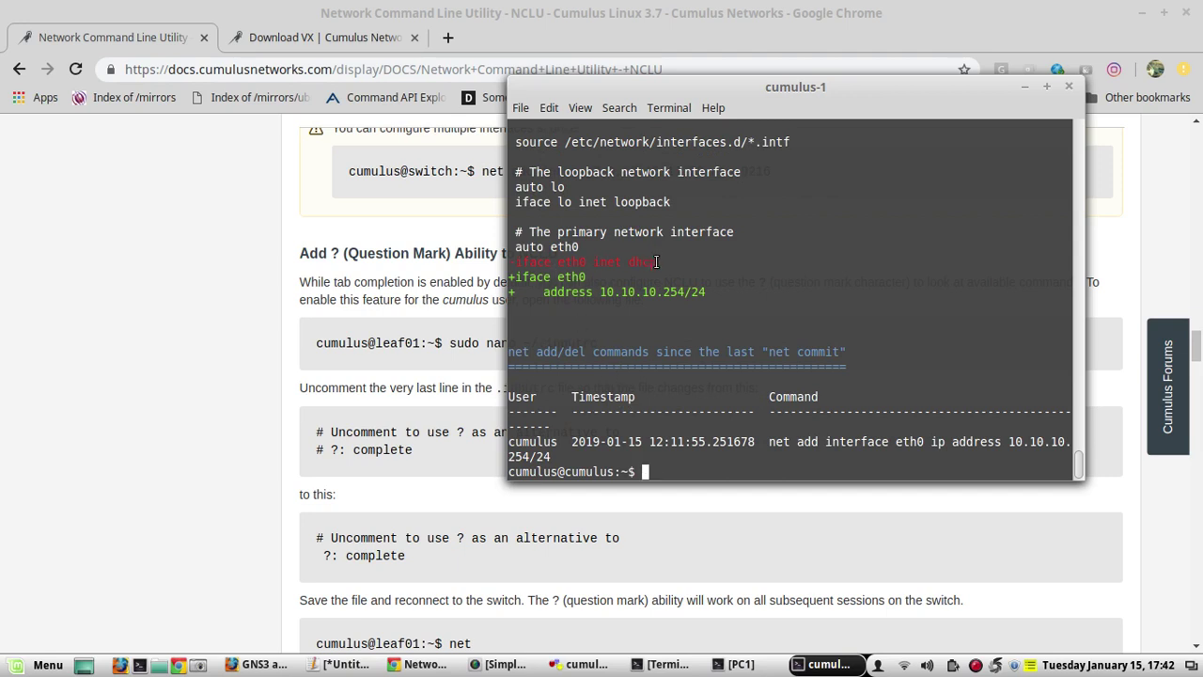
pyautogui.moveTo(656, 262); pyautogui.dragTo(513, 262)
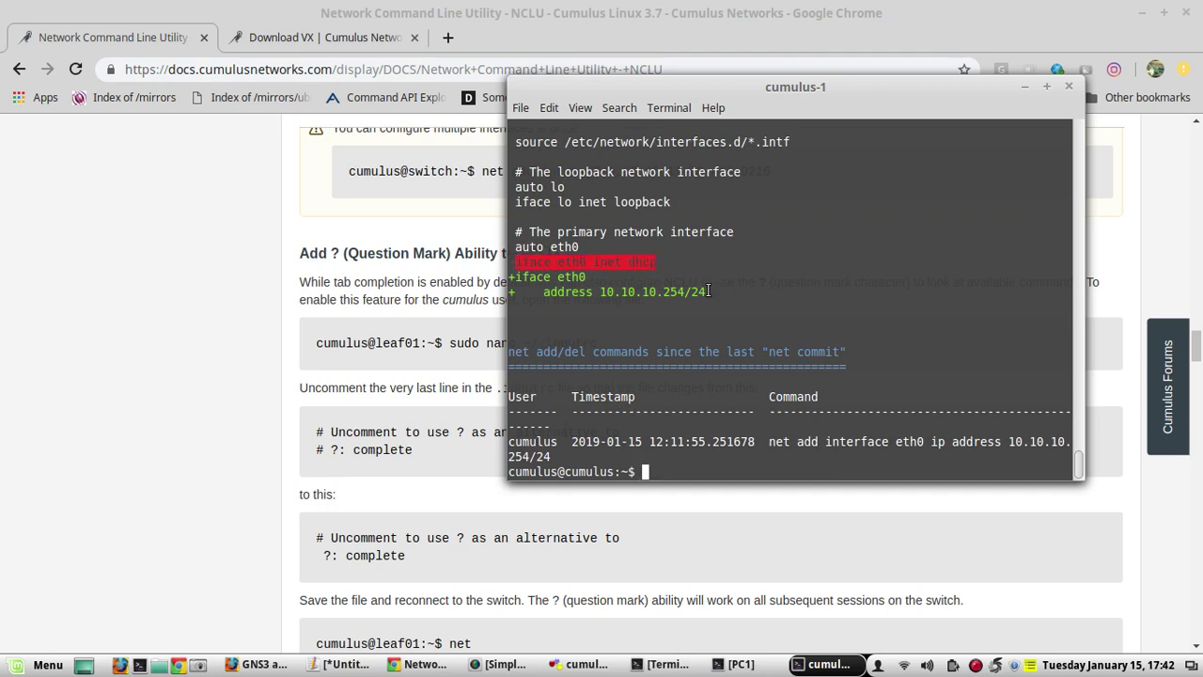
pyautogui.moveTo(707, 293); pyautogui.dragTo(515, 294)
pyautogui.click(608, 292)
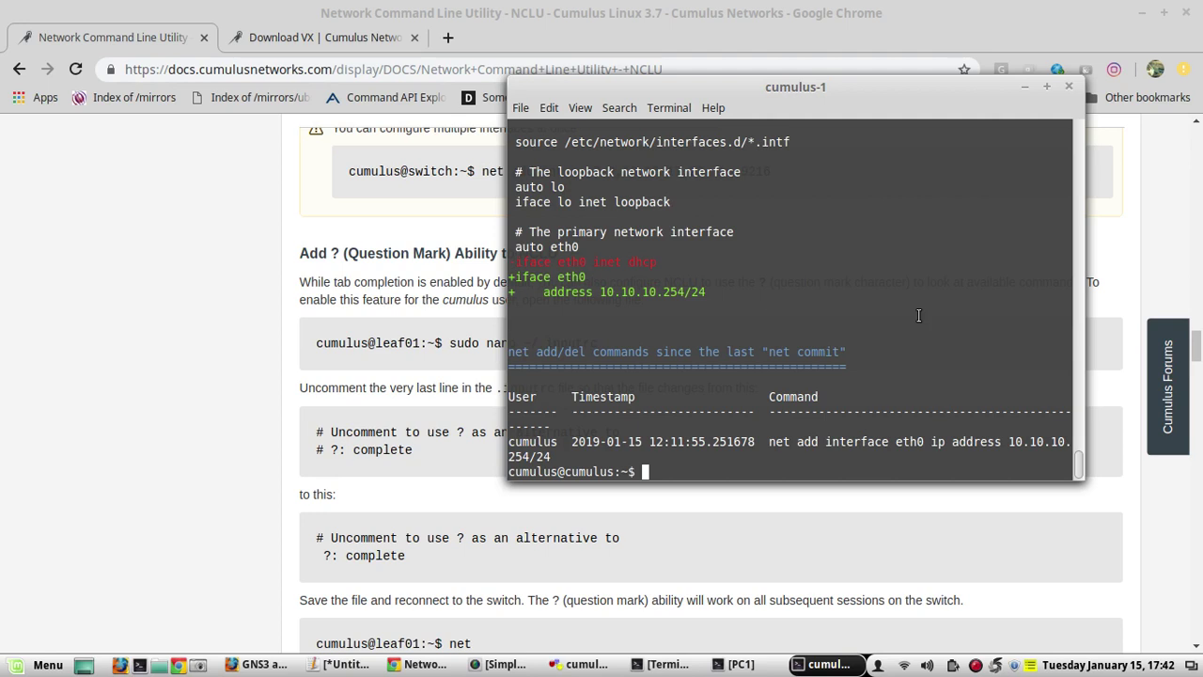
pyautogui.write('net commit')
pyautogui.press('Return')
# Ping 10.10.10.254 from PC1 by editing the previous ping command, then stop after five replies
pyautogui.click(734, 664)
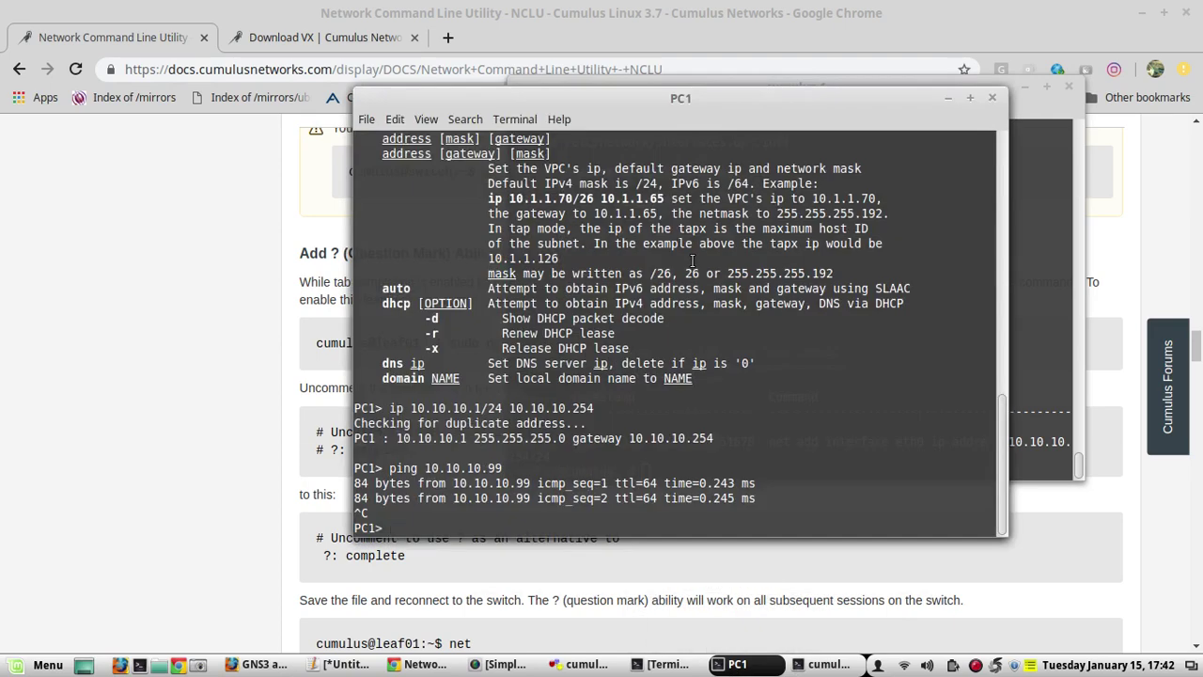
pyautogui.press('Up')
pyautogui.press('BackSpace')
pyautogui.press('BackSpace')
pyautogui.write('254')
pyautogui.press('Return')
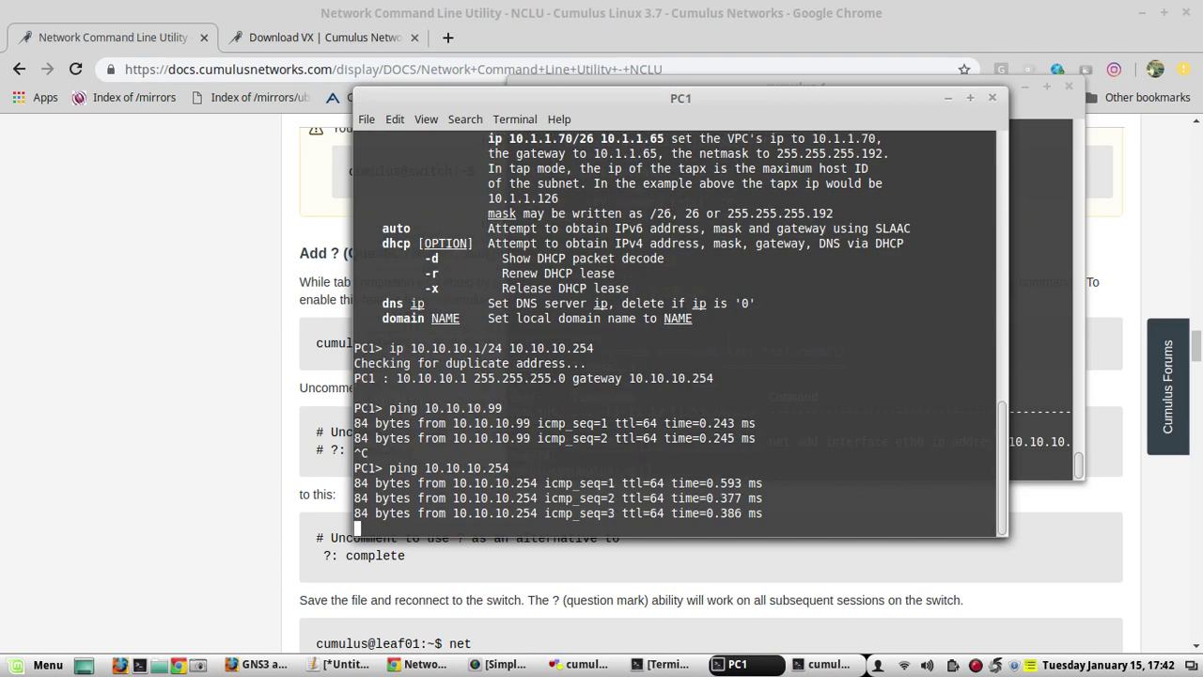
pyautogui.moveTo(617, 96)
pyautogui.mouseDown()
pyautogui.moveTo(695, 69)
pyautogui.moveTo(621, 86)
pyautogui.mouseUp()
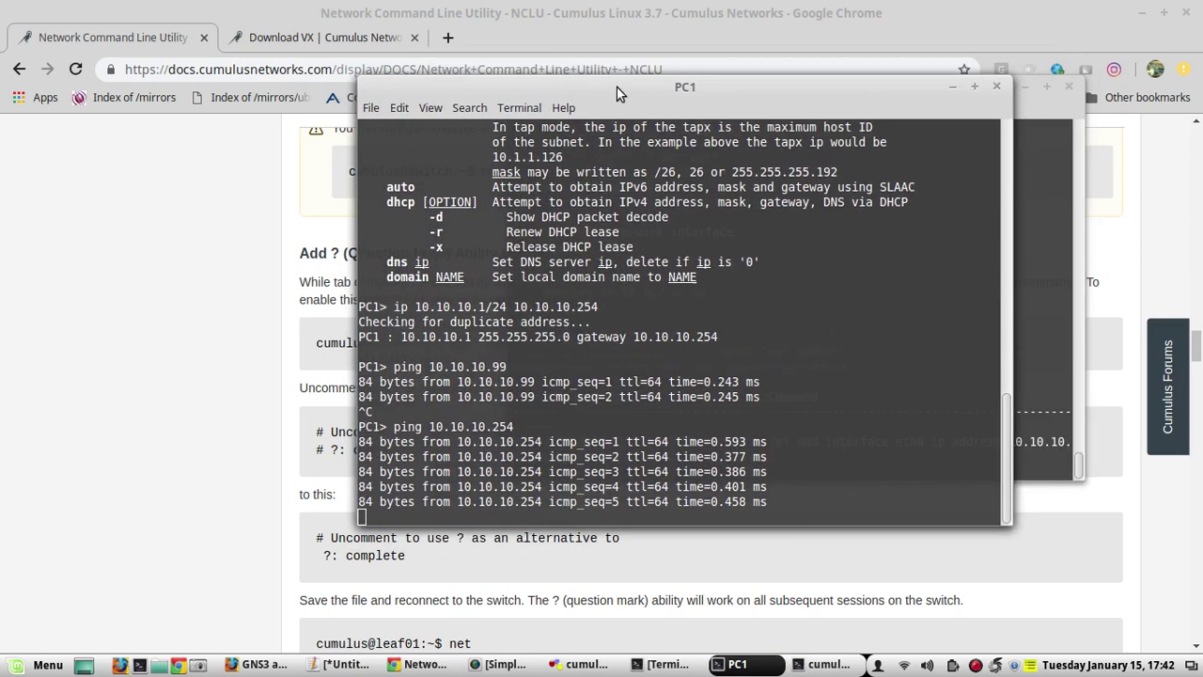
pyautogui.press('Return')
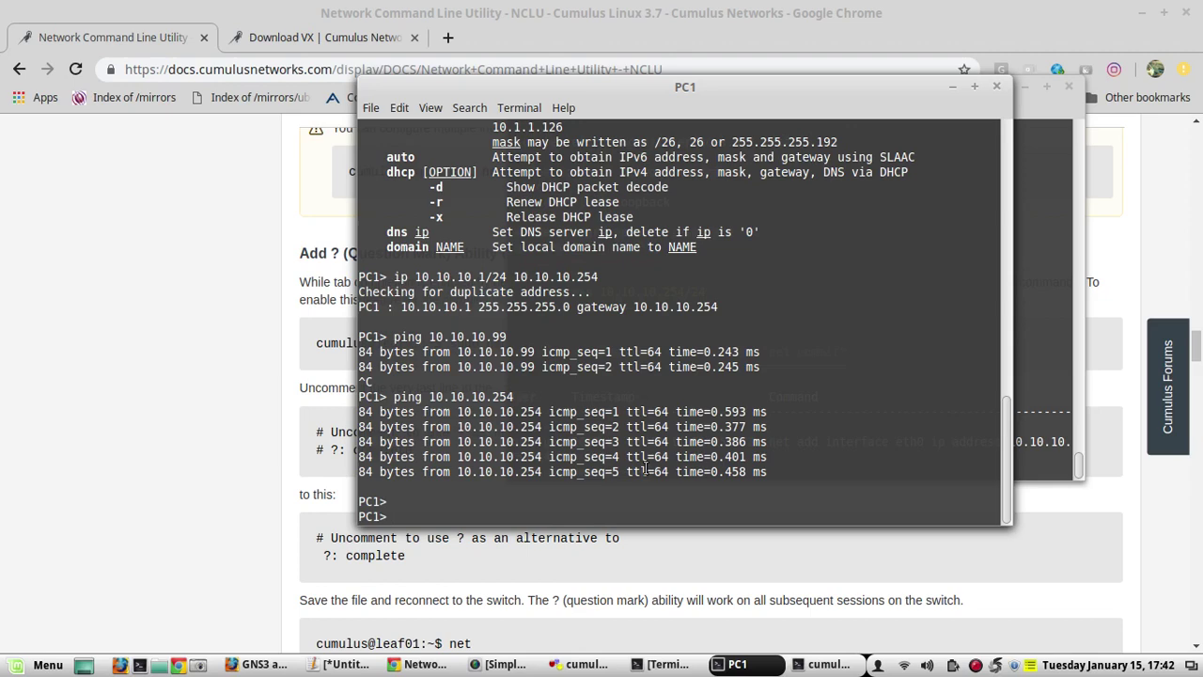
pyautogui.click(664, 664)
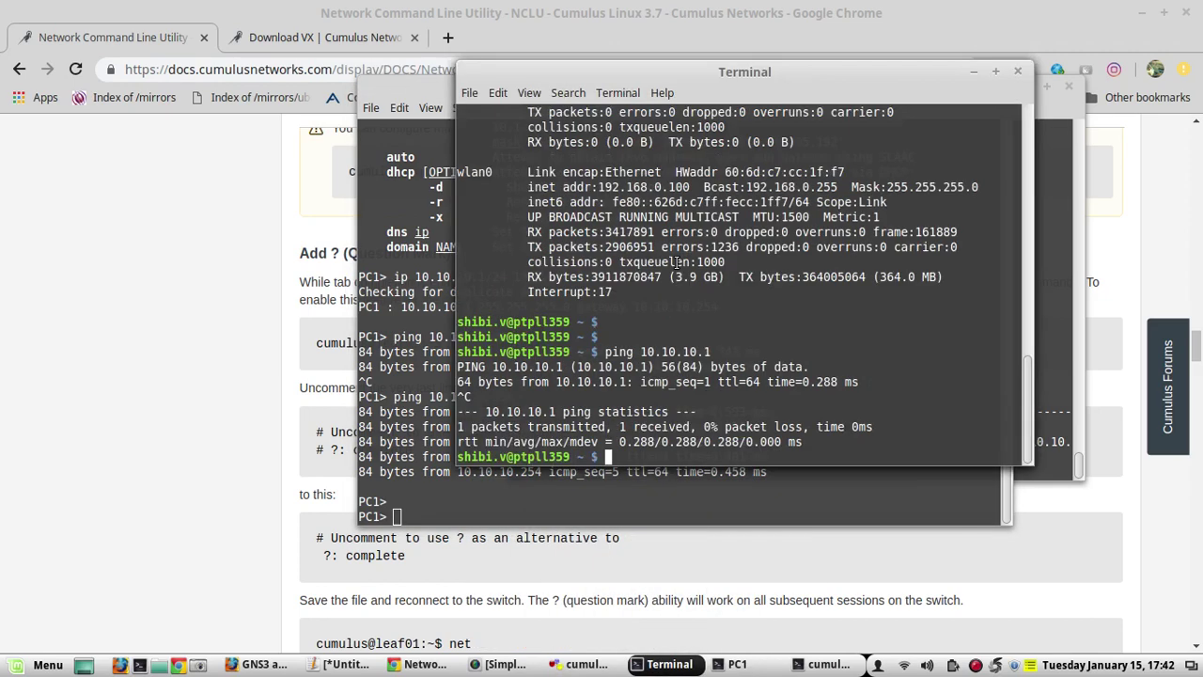
pyautogui.press('Return')
pyautogui.press('Return')
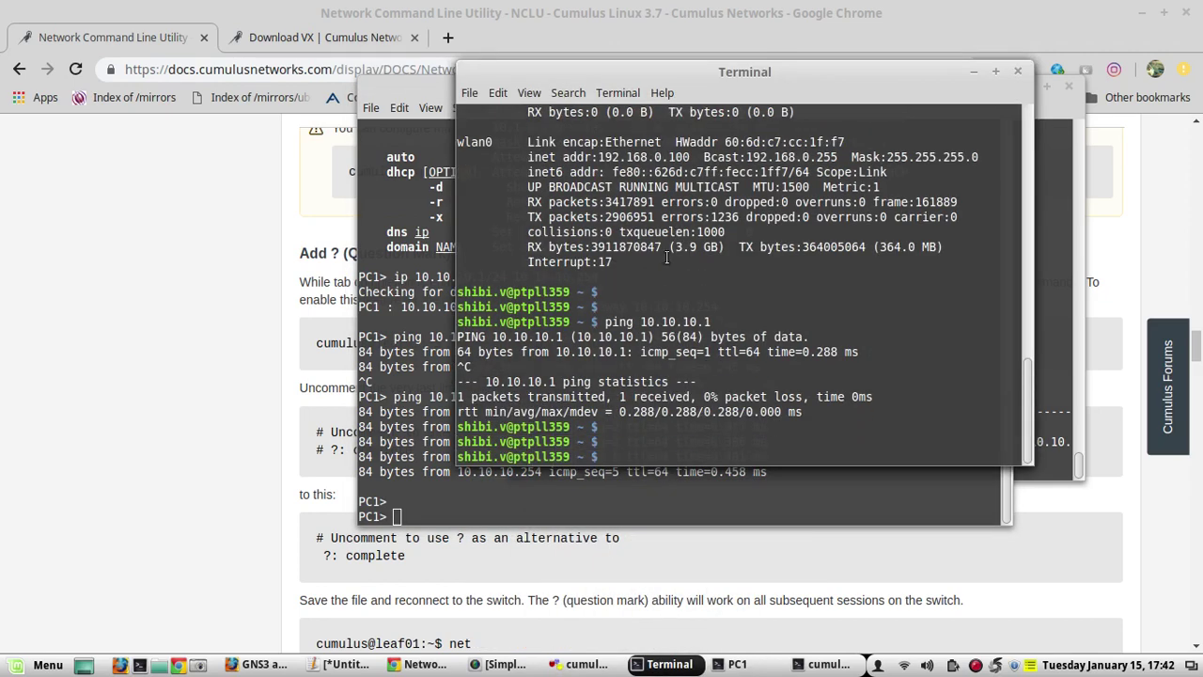
pyautogui.write('ssh cumulus@10.1')
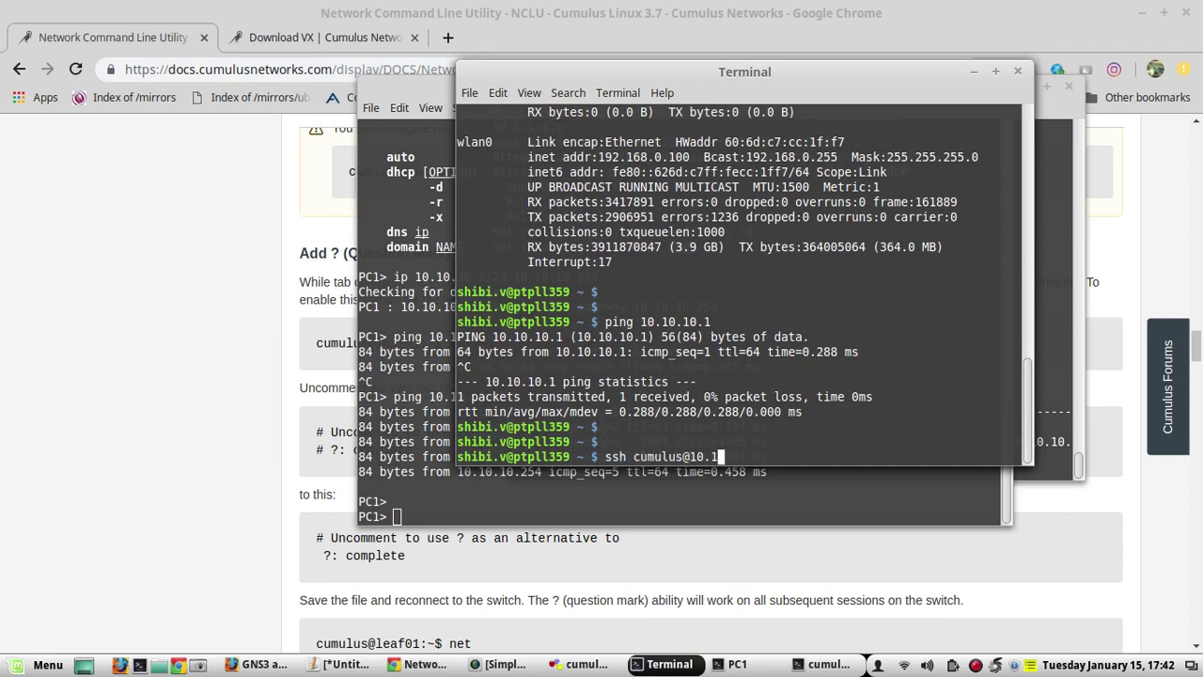
pyautogui.write('0.10.254')
pyautogui.press('Return')
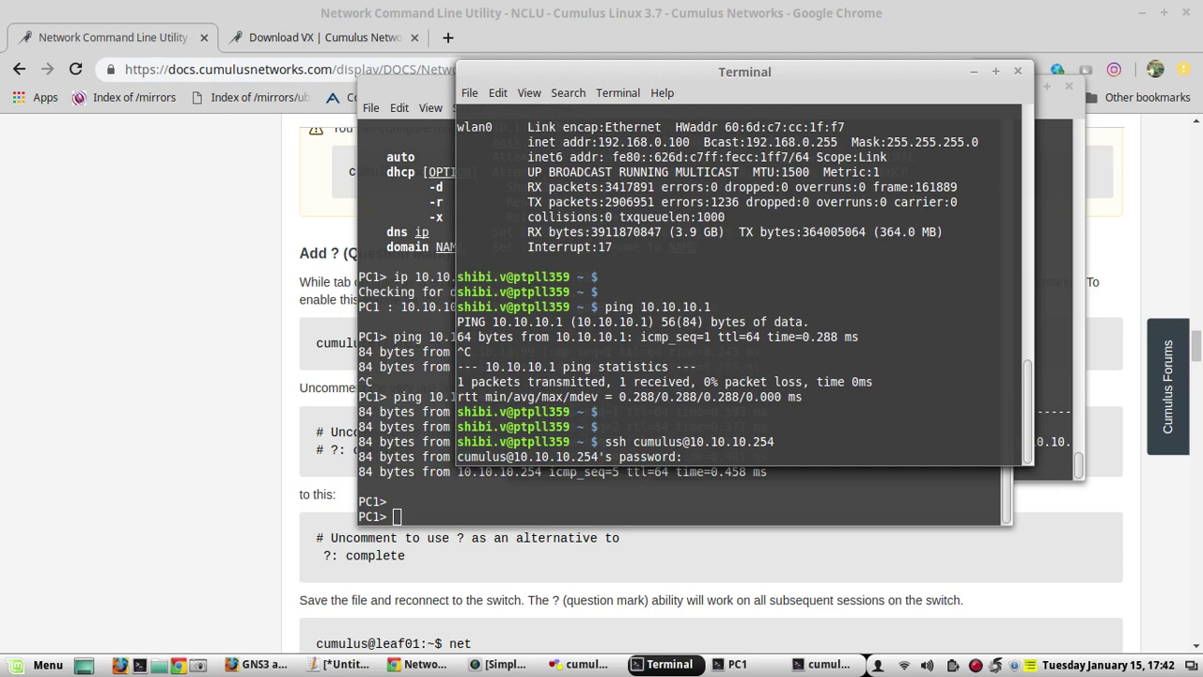
pyautogui.press('Return')
pyautogui.press('Return')
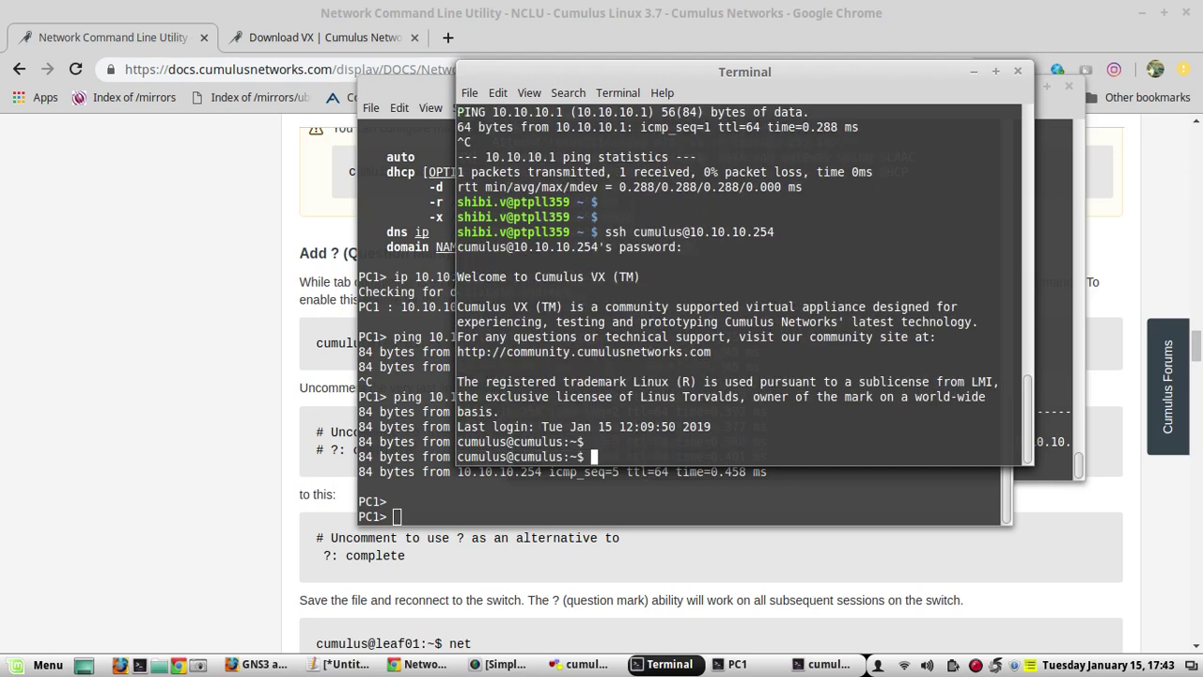